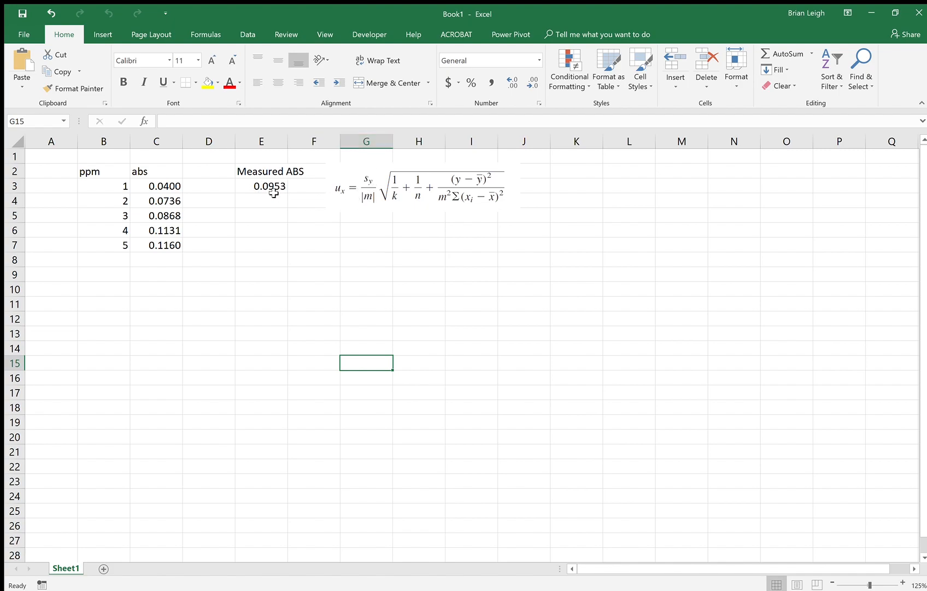
drag(114, 187, 110, 242)
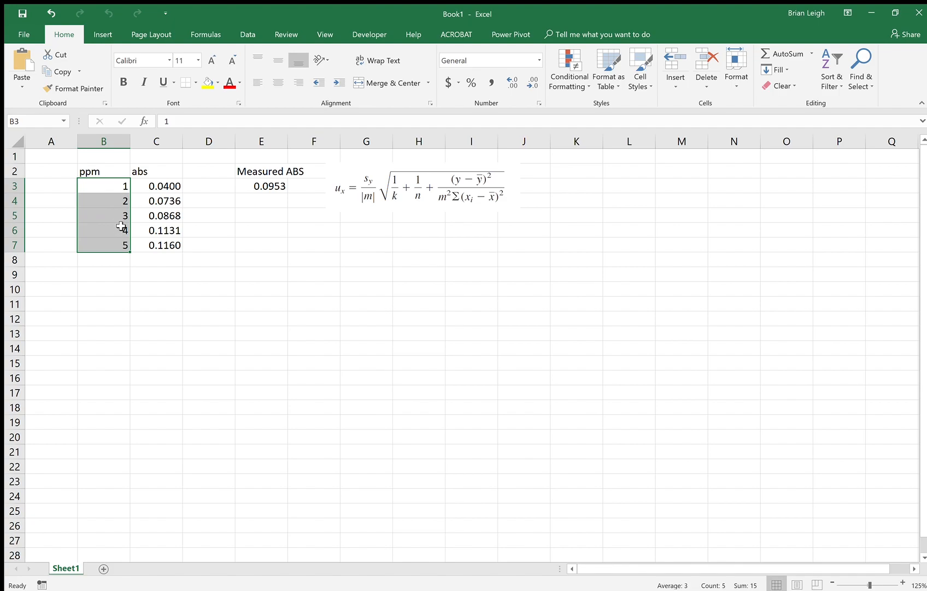
click(105, 274)
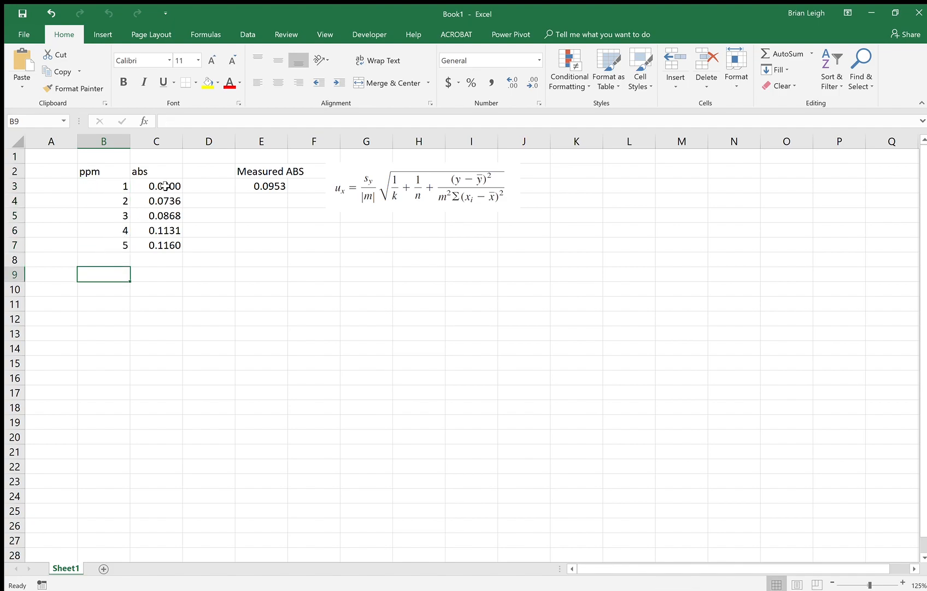
drag(165, 186, 163, 244)
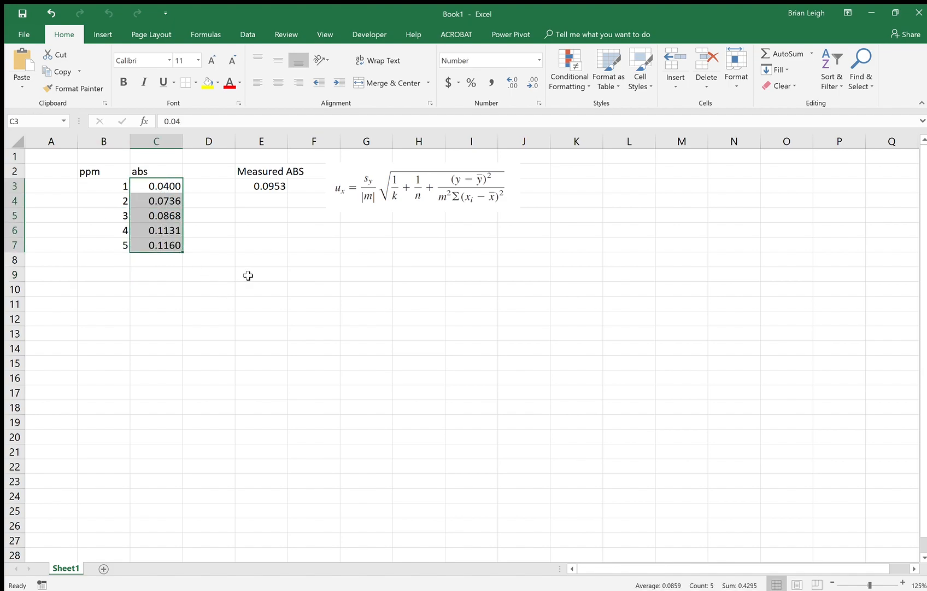
click(248, 276)
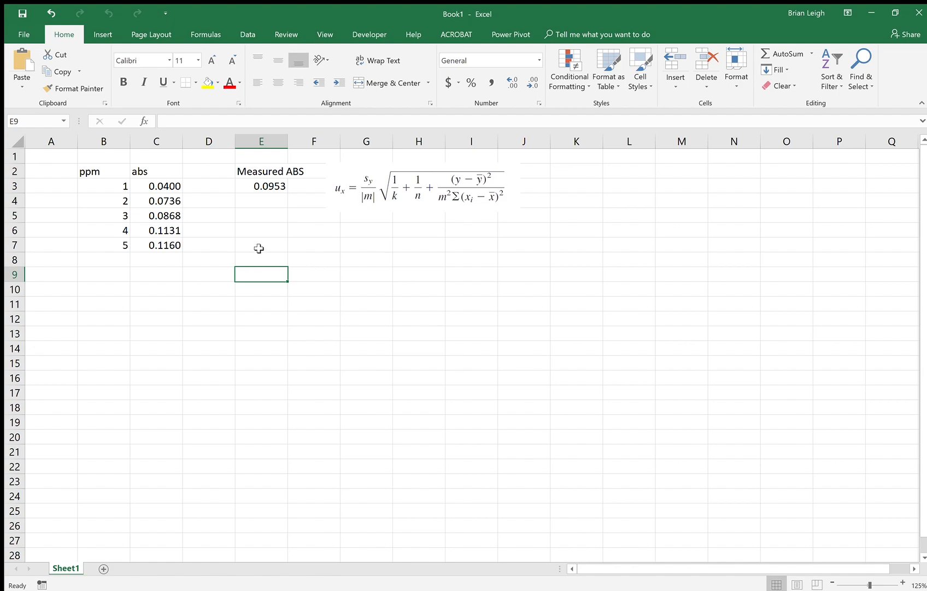
- Plot the ppm and abs values in B3:C7 as a scatter chart without gridlines, placed from column I across to column P
drag(116, 186, 151, 243)
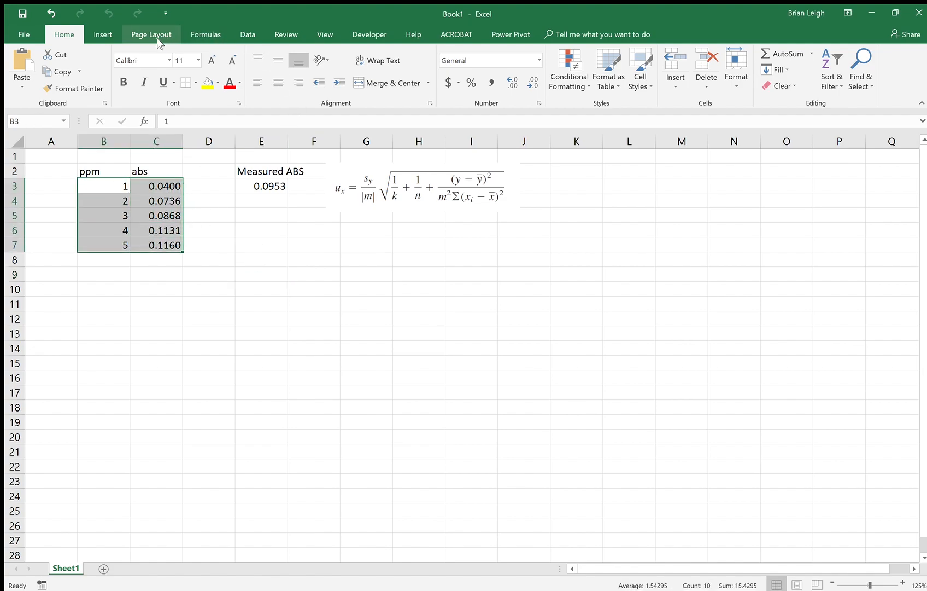
click(103, 34)
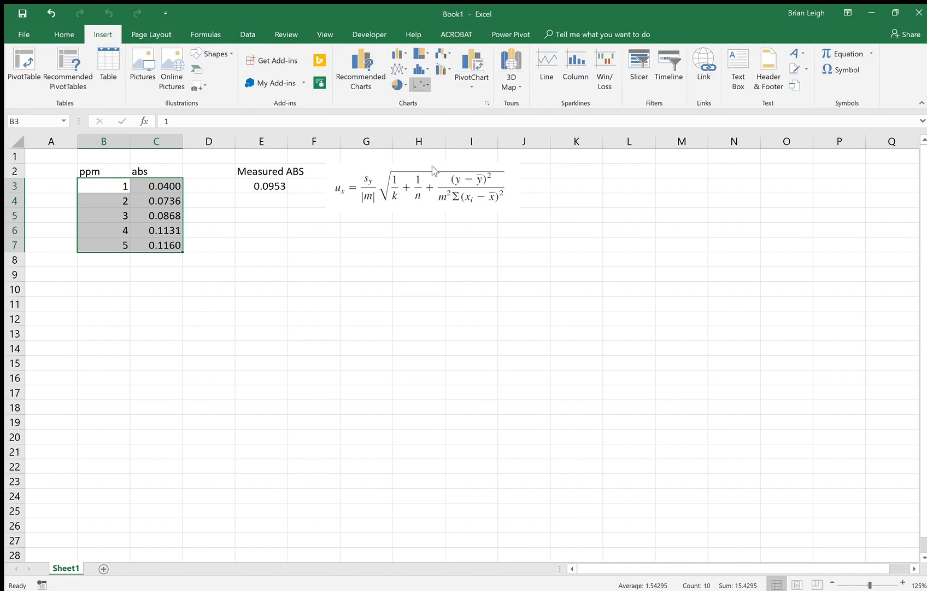
click(432, 125)
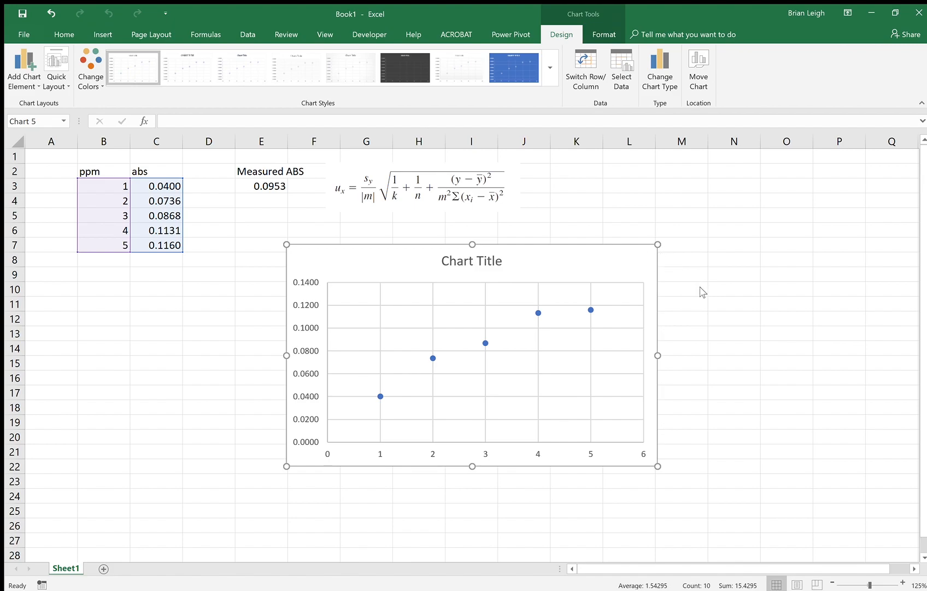
drag(602, 275, 791, 178)
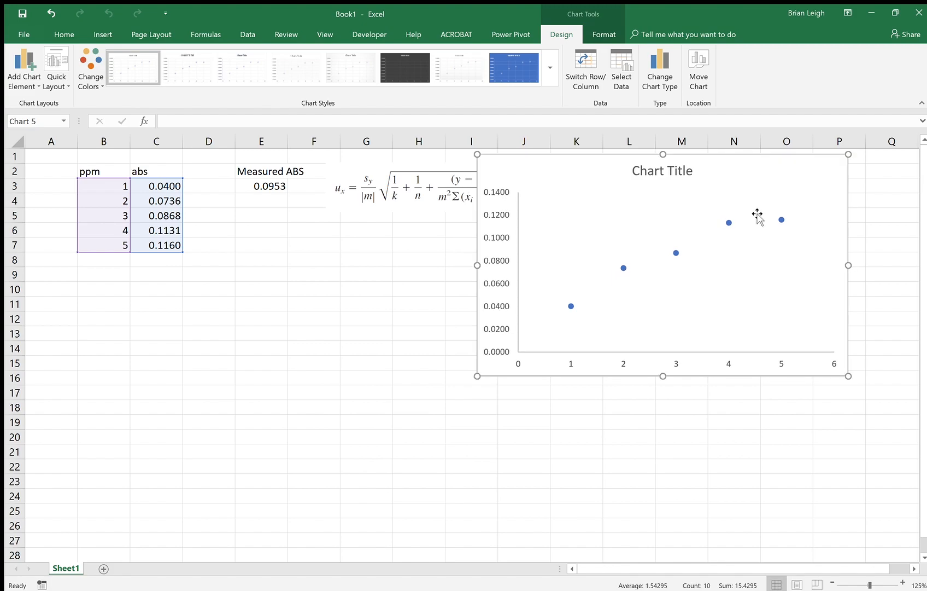
- Add a linear trendline to the plotted points and display its equation and R-squared value on the chart
click(728, 223)
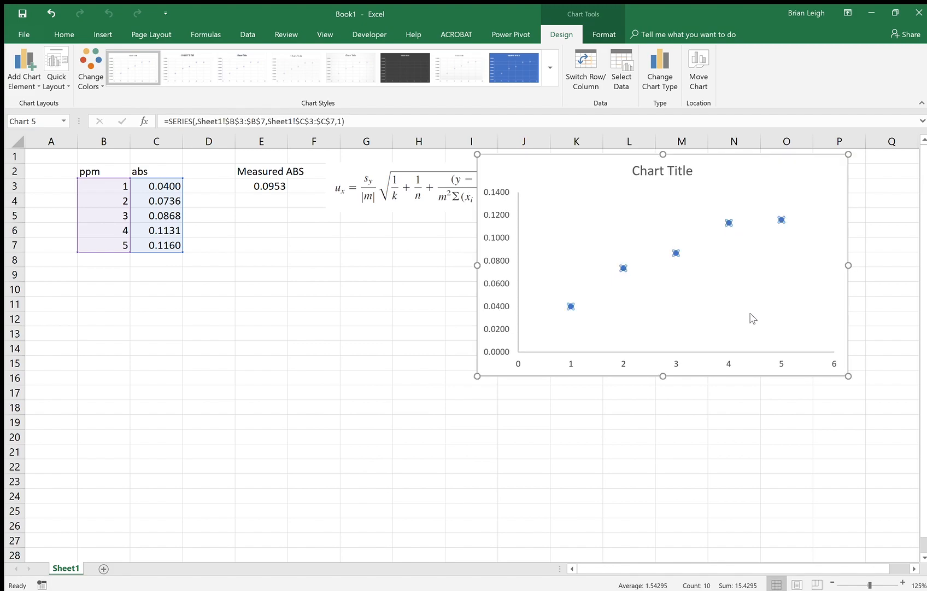
click(753, 318)
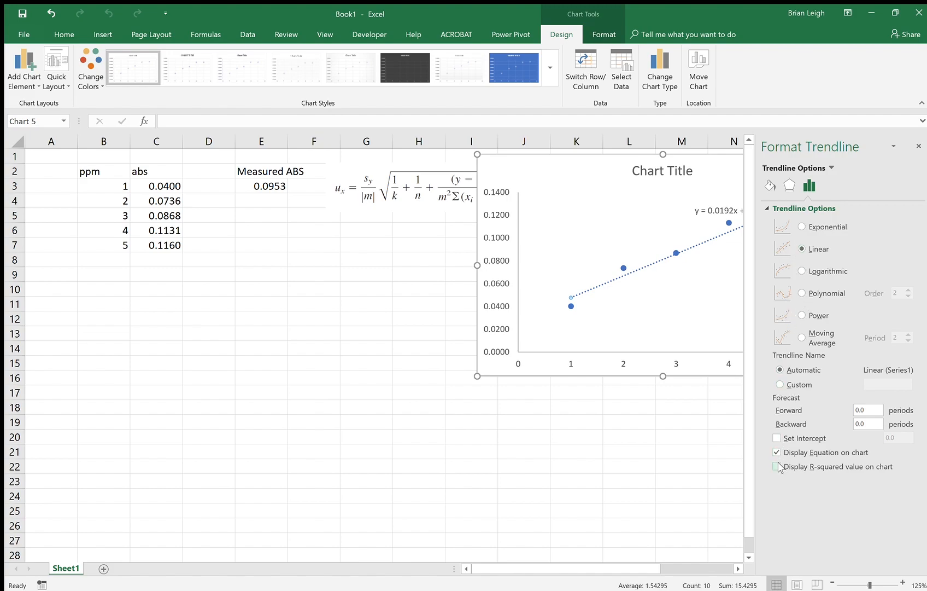
click(777, 466)
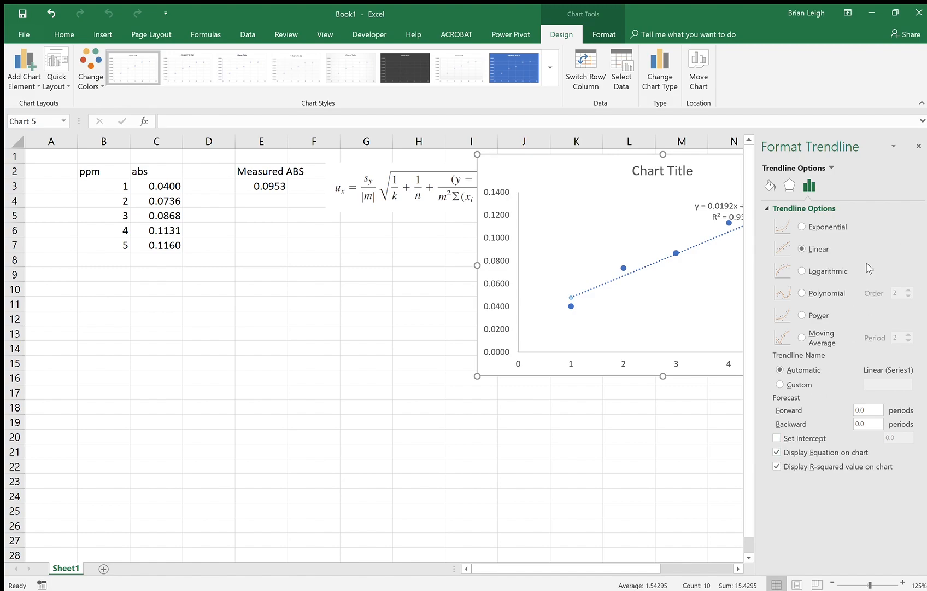
click(919, 146)
- Move the trendline equation label into the empty area below the line and set its font size to 12
click(759, 219)
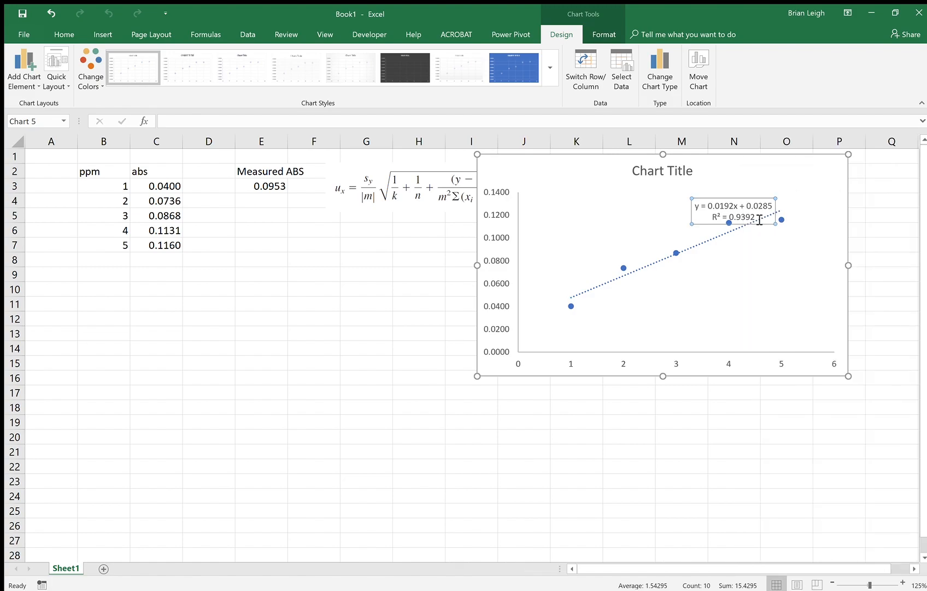
drag(744, 199, 774, 270)
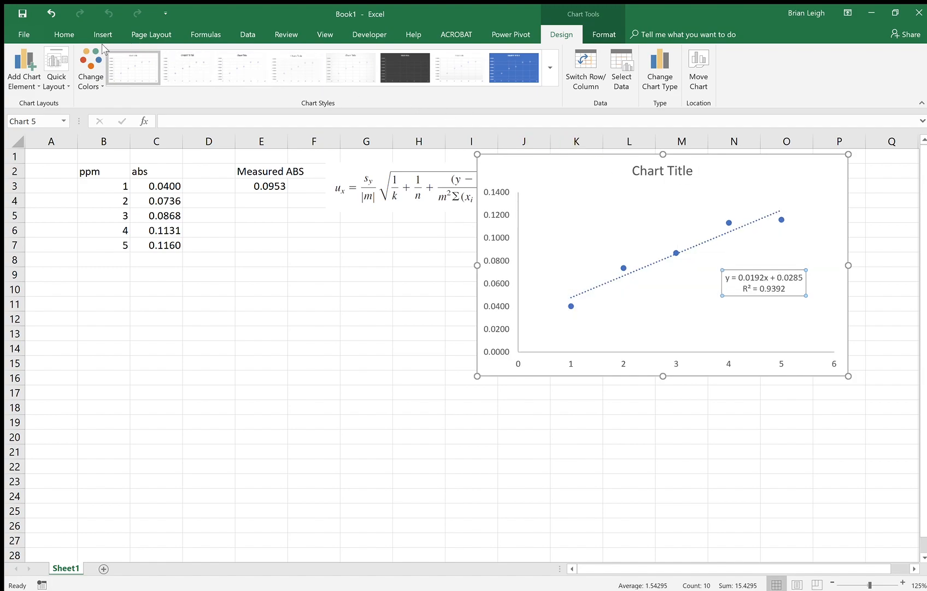
click(74, 38)
click(193, 60)
text(12)
key(Return)
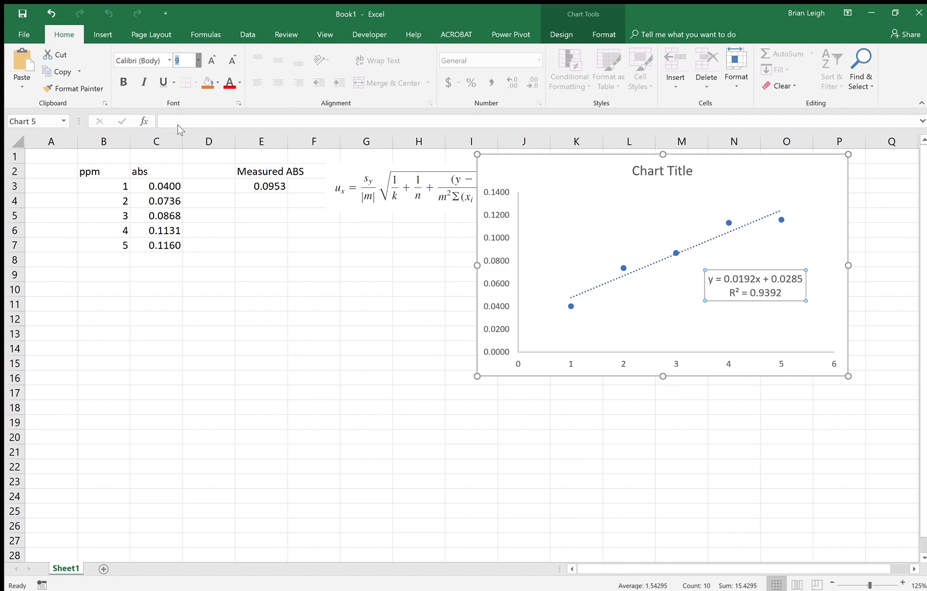
click(378, 256)
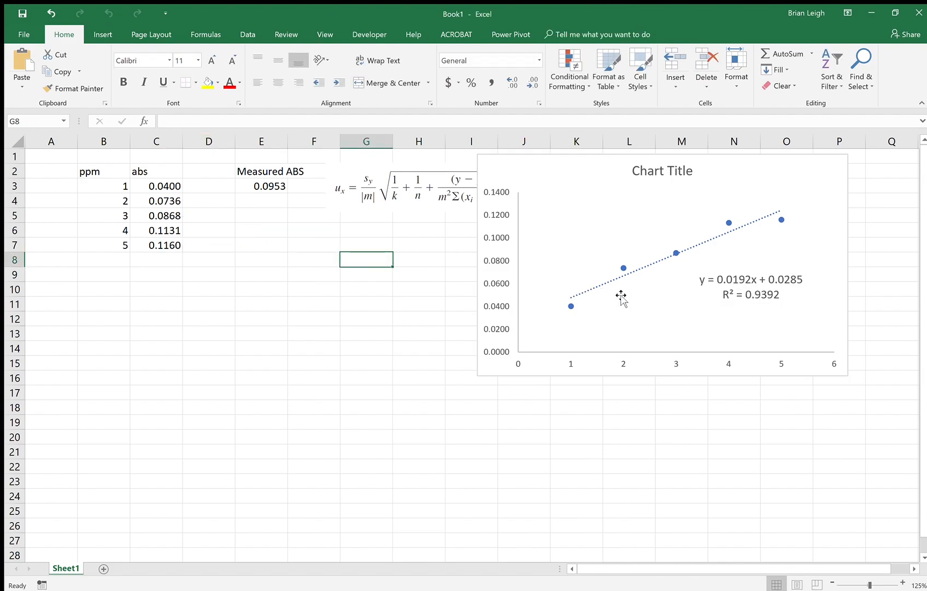
- Shift the chart sideways so that it no longer covers the uncertainty formula picture
click(643, 306)
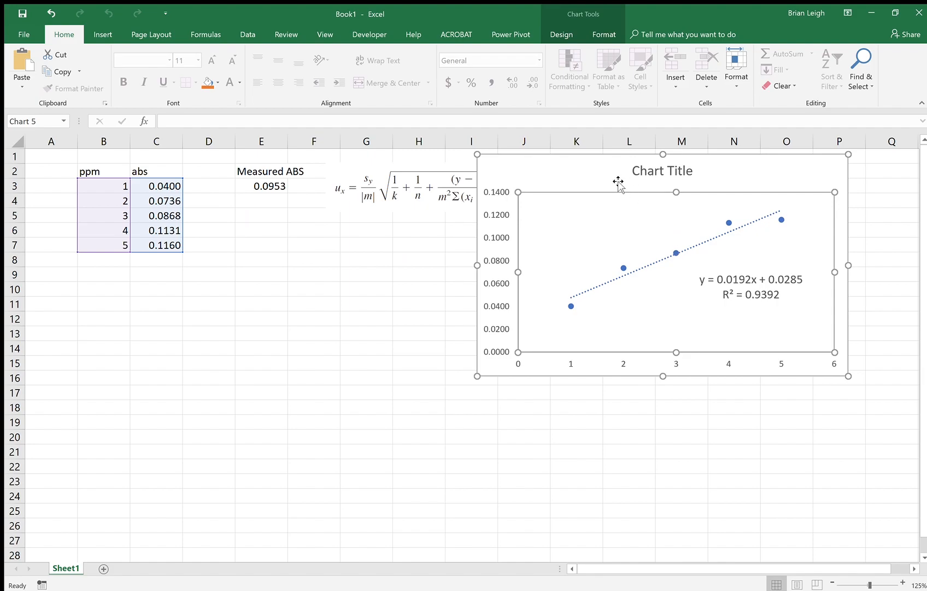
drag(605, 176, 646, 178)
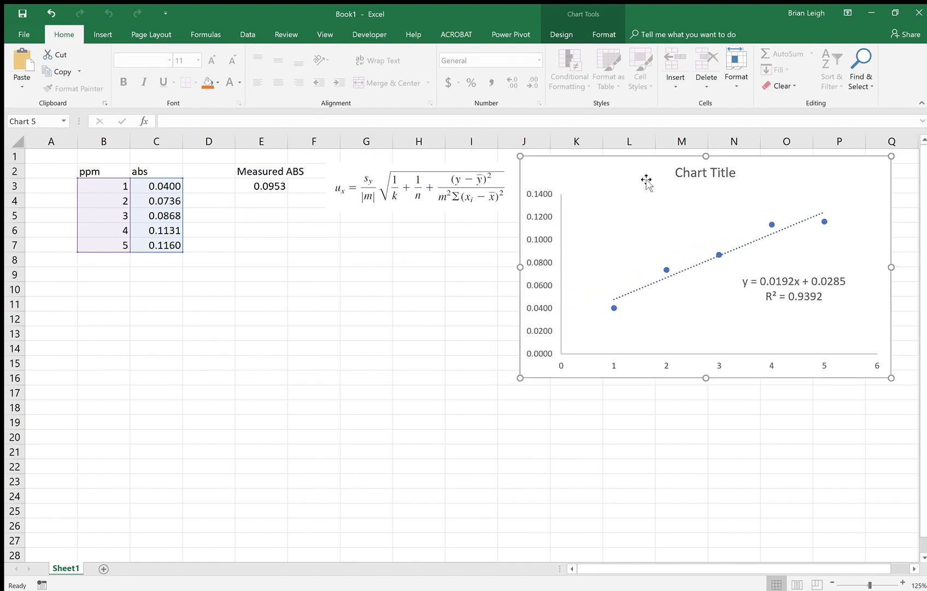
click(389, 279)
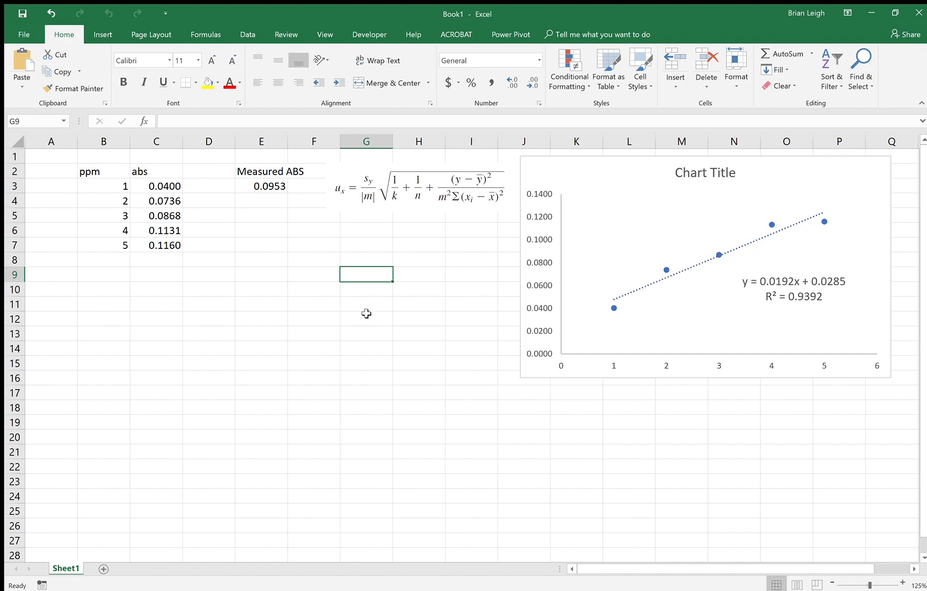
- Enter =LINEST(C3:C7,B3:B7,TRUE,TRUE) in cell B10
click(121, 291)
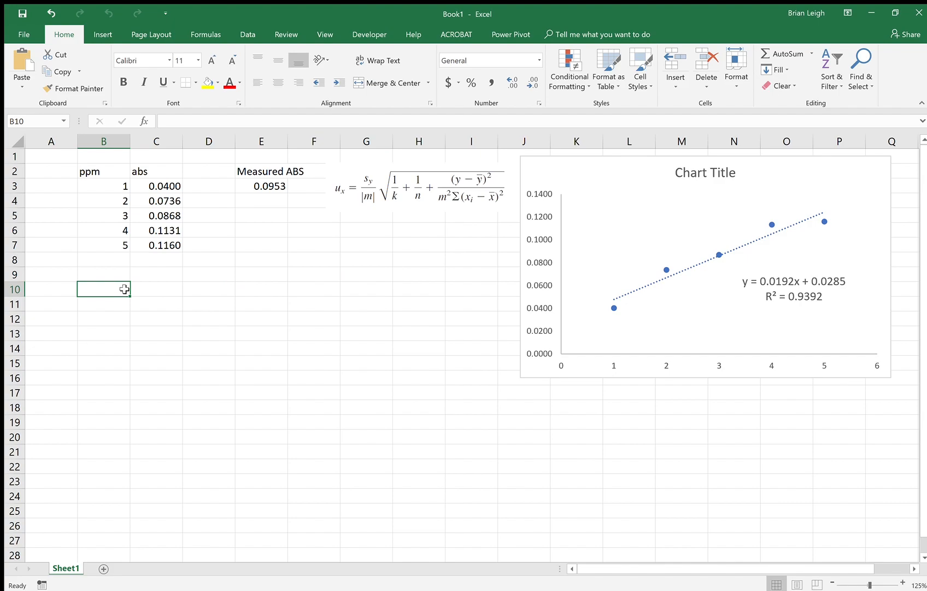
text(=)
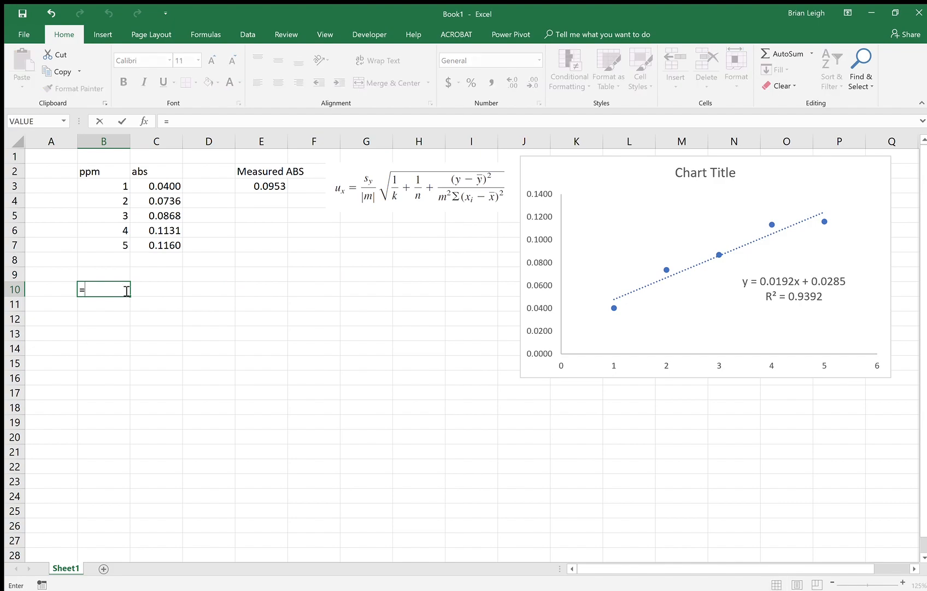
text(lin)
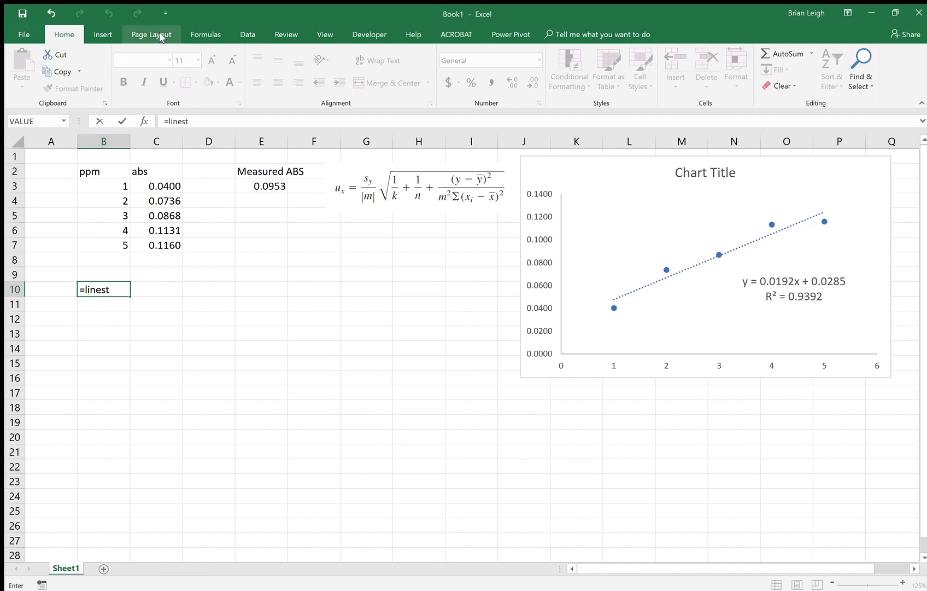
text(est)
key(Tab)
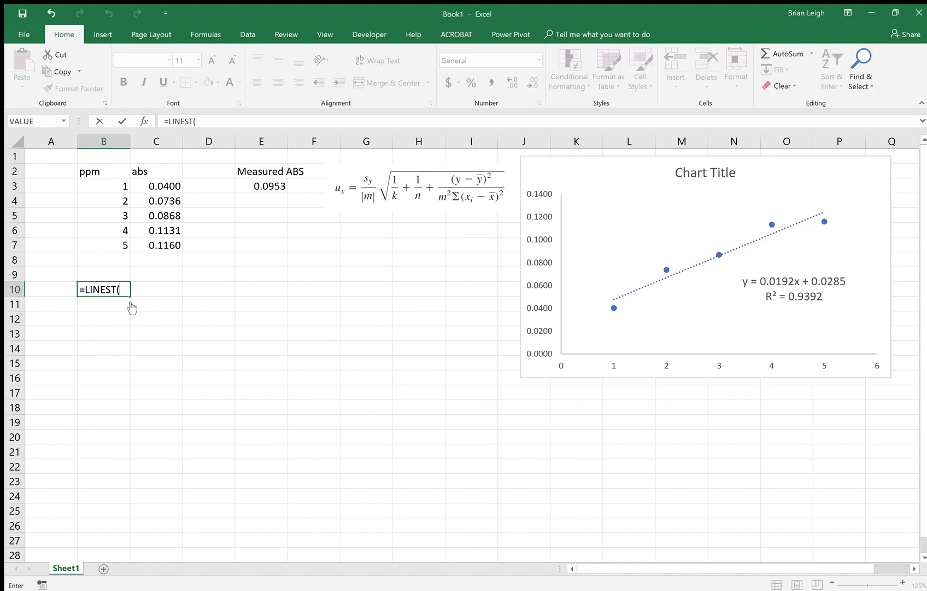
drag(158, 190, 160, 253)
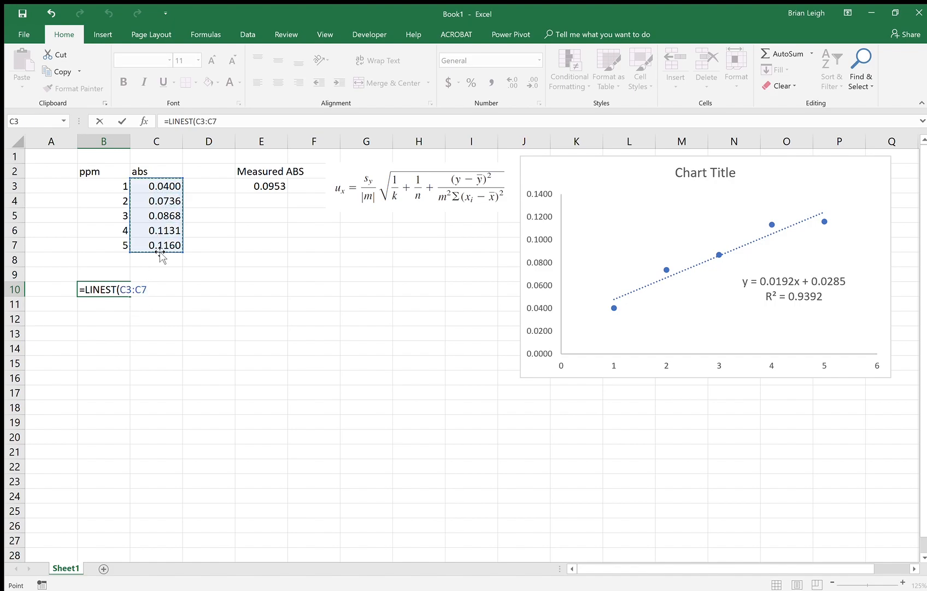
text(,)
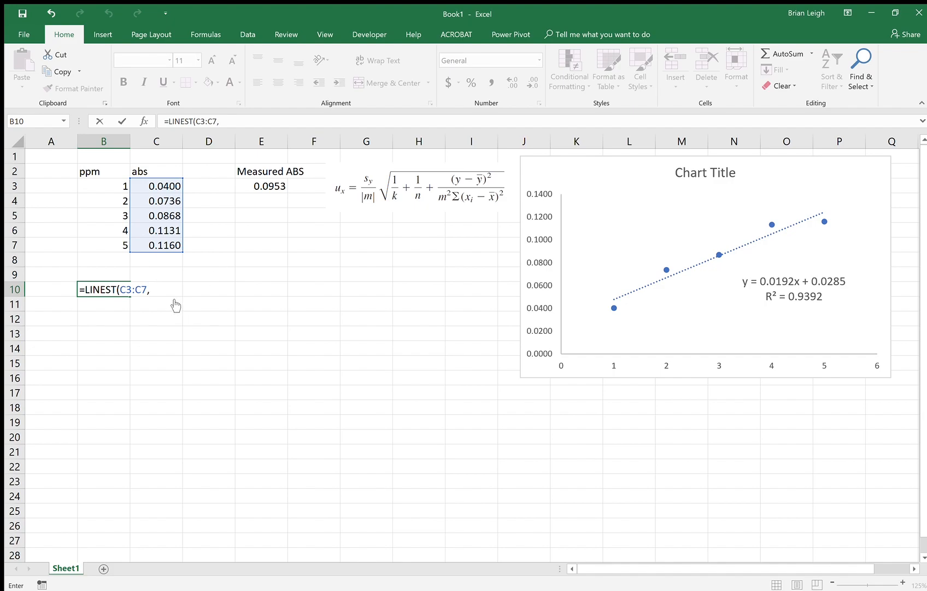
drag(119, 187, 116, 244)
text(,)
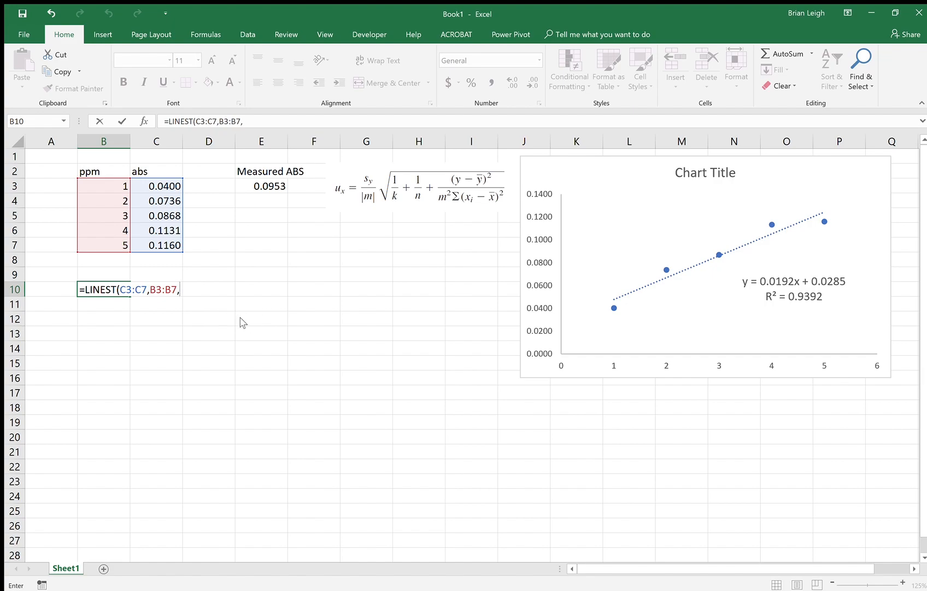
click(259, 124)
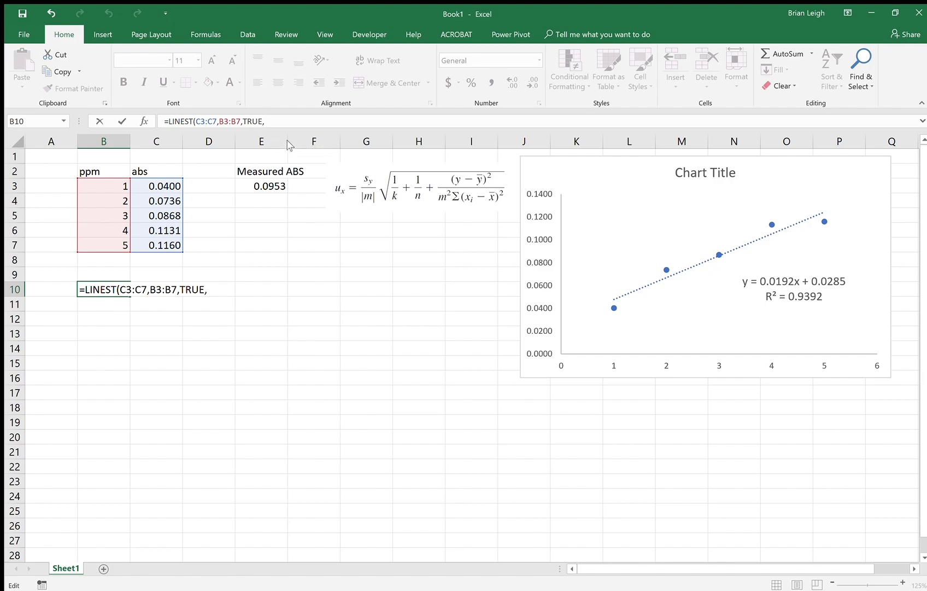
text(UE))
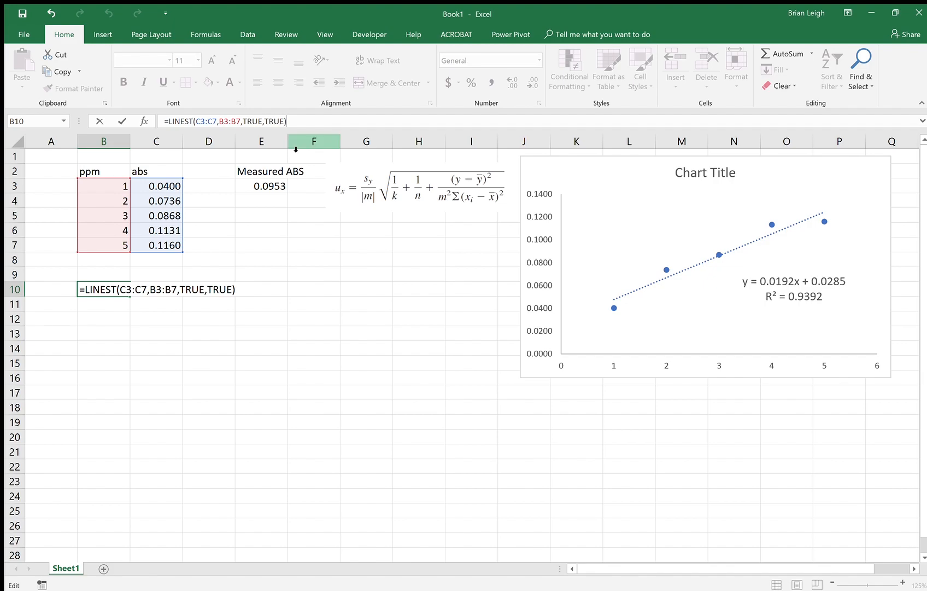
key(Return)
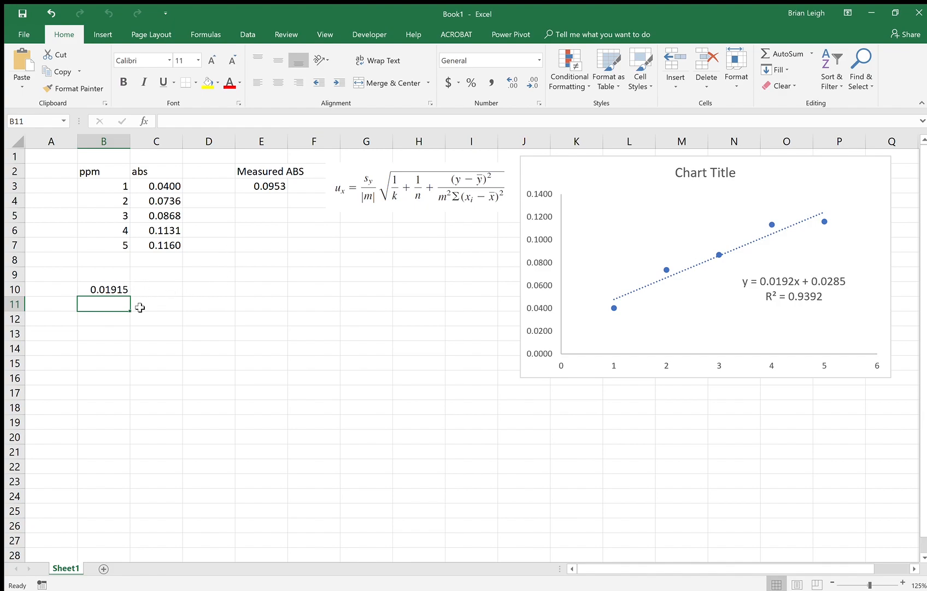
- Extend the LINEST formula in B10 to the range B10:C13 as an array formula
click(110, 290)
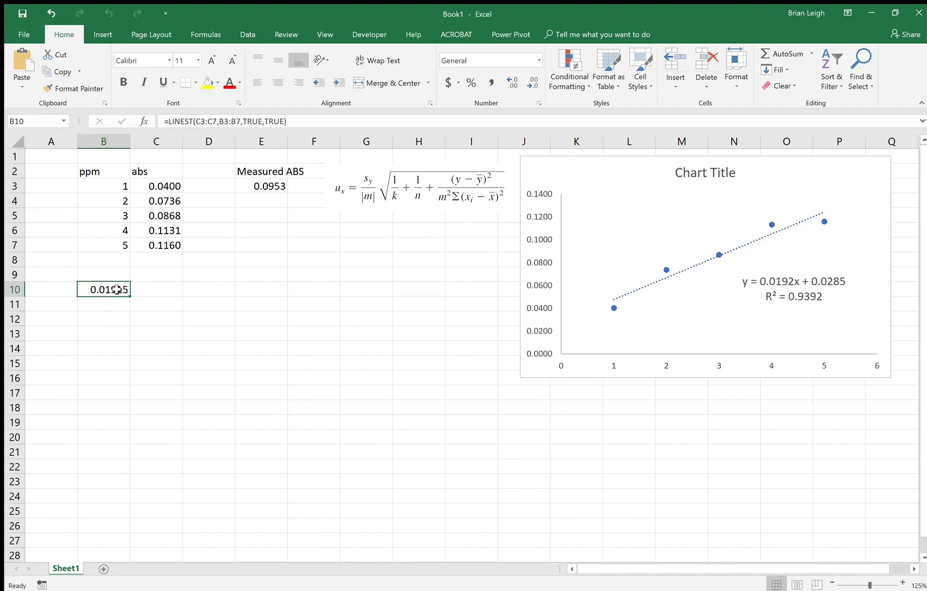
drag(117, 290, 149, 333)
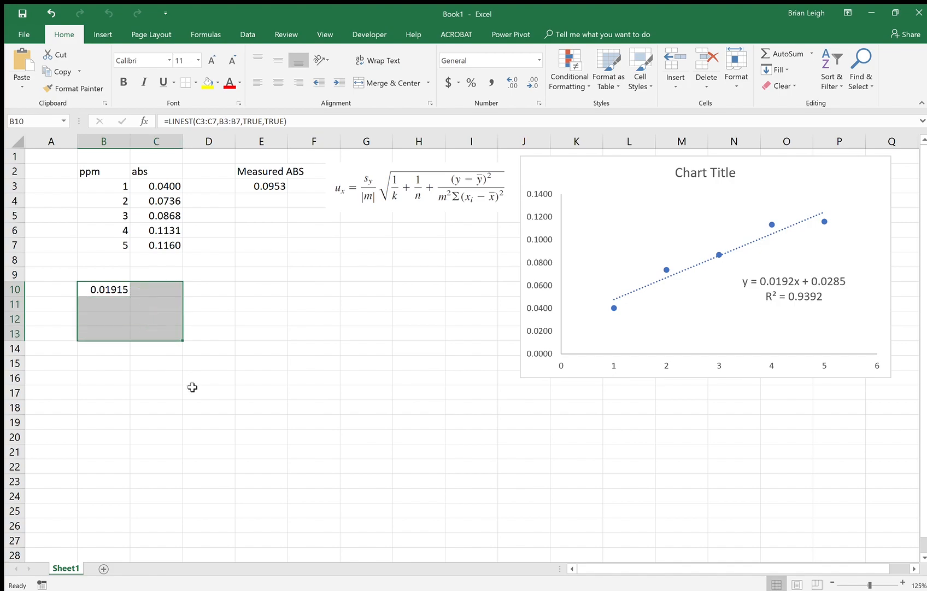
click(315, 125)
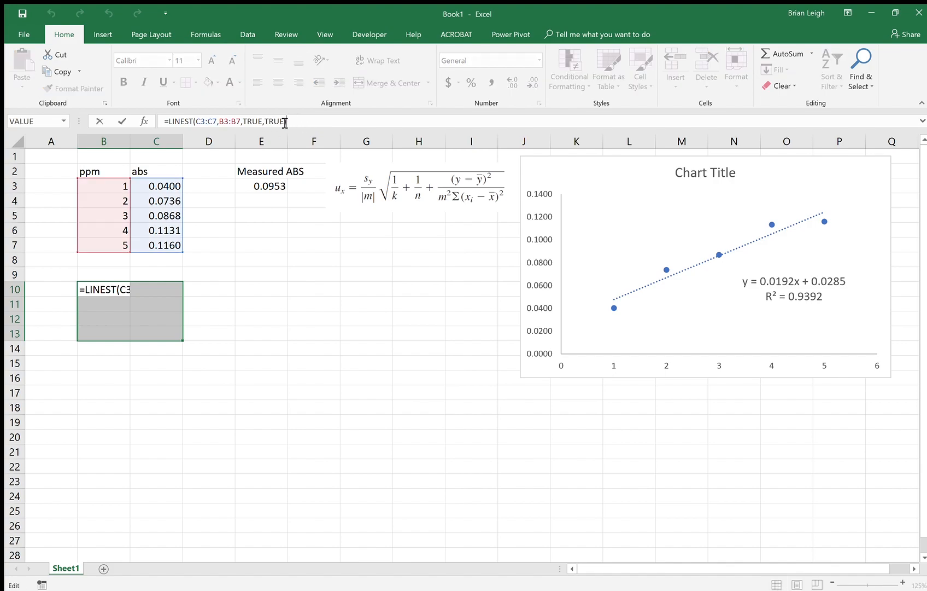
click(294, 123)
key(ctrl+shift+Return)
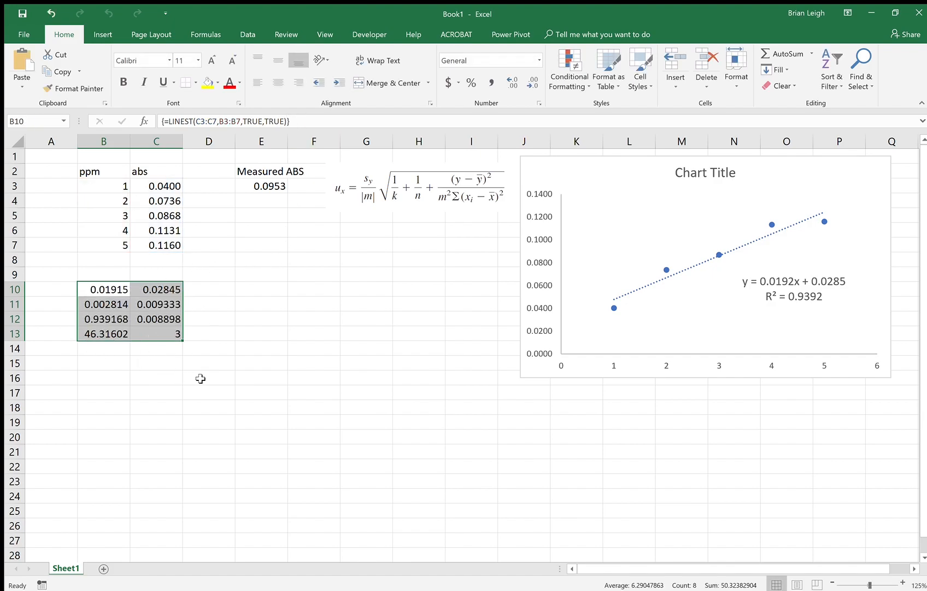
click(99, 382)
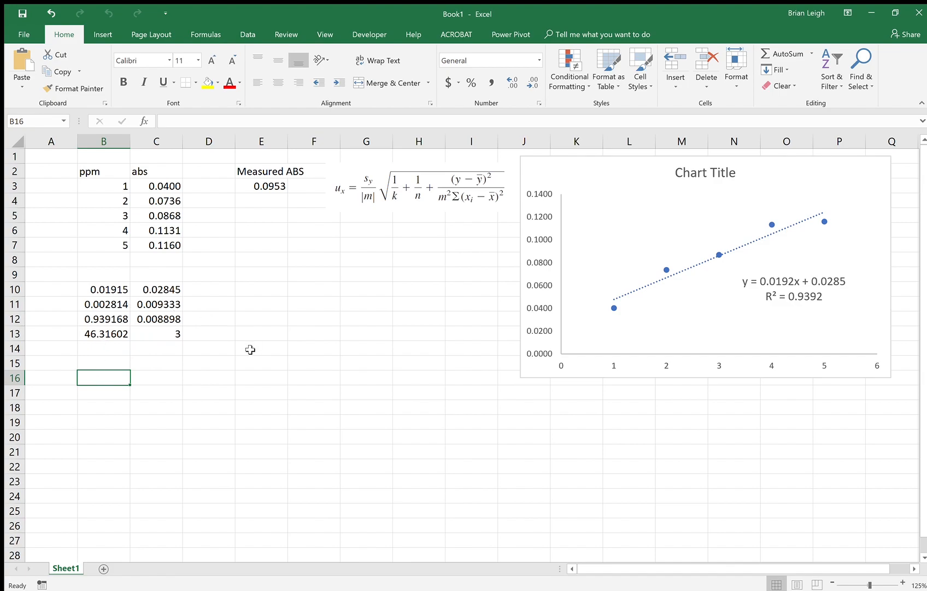
- Label the slope value of the LINEST output by entering "m" in cell A10
click(59, 291)
text(m)
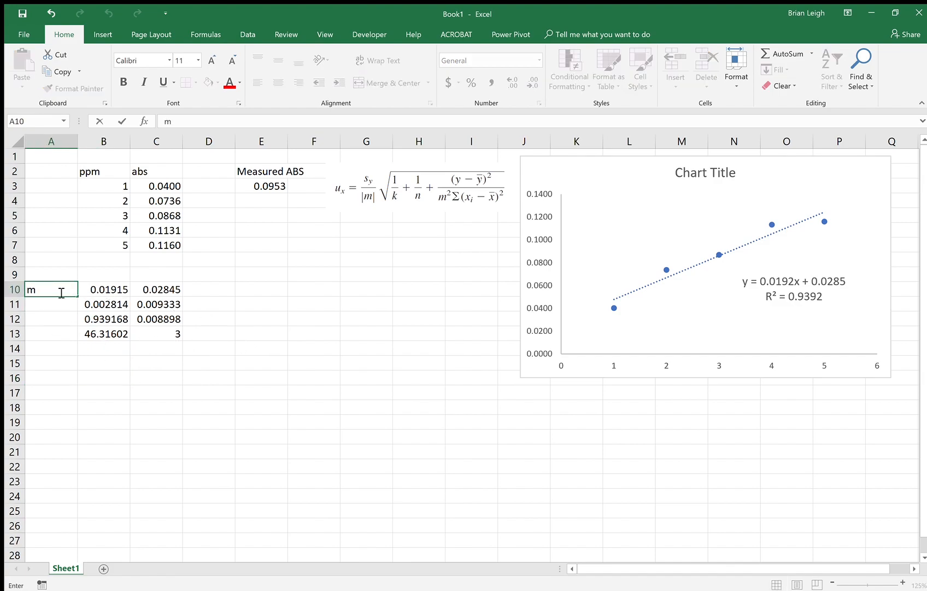
click(99, 294)
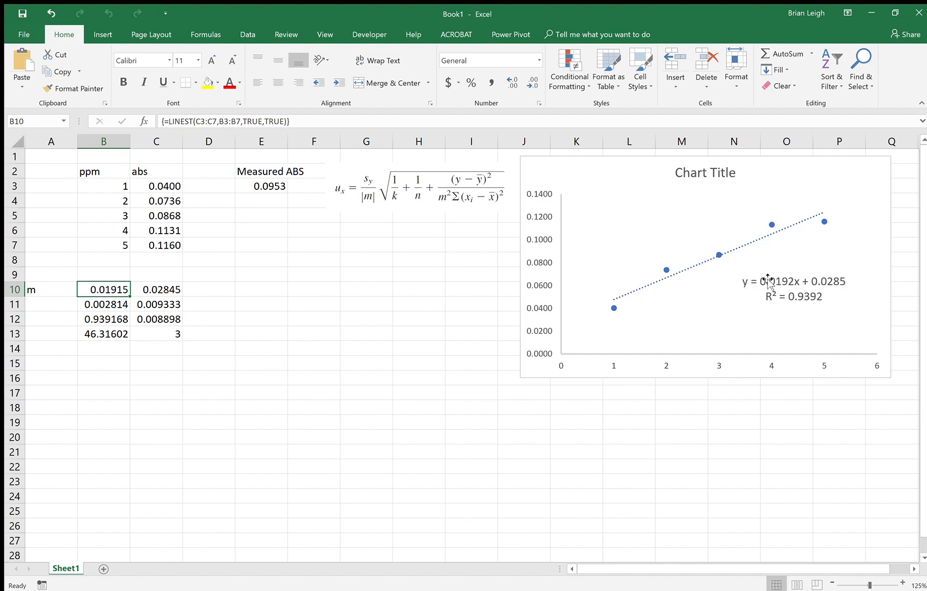
- Shift the trendline equation and R² label slightly to the left within the chart
click(796, 285)
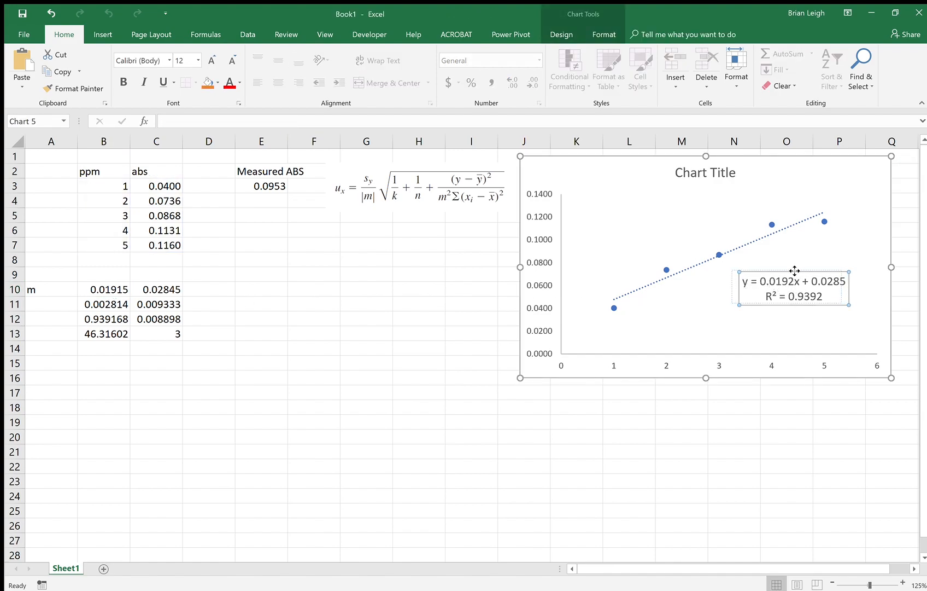
drag(802, 272, 793, 272)
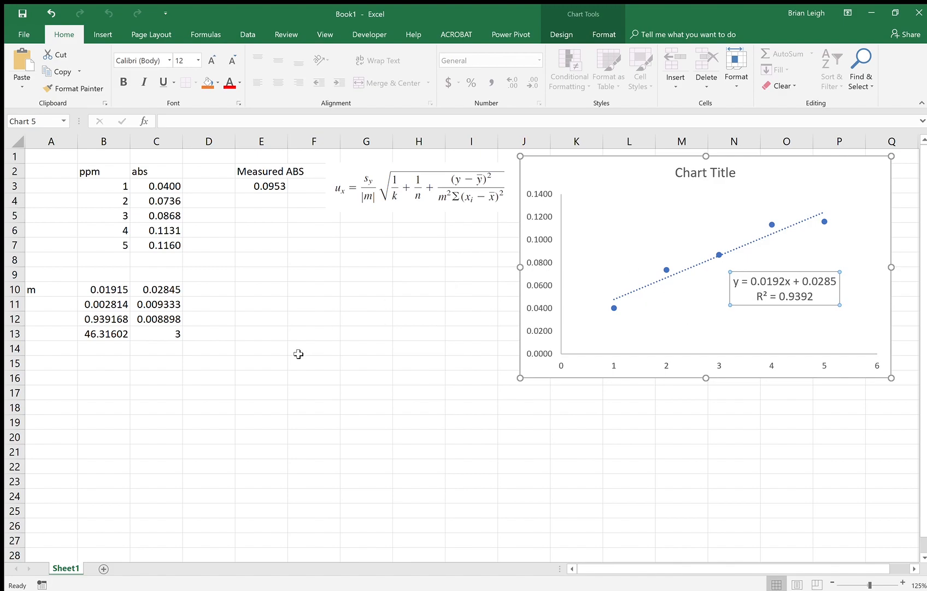
click(230, 306)
- Label the intercept value of the LINEST output by entering "b" in cell D10
click(219, 286)
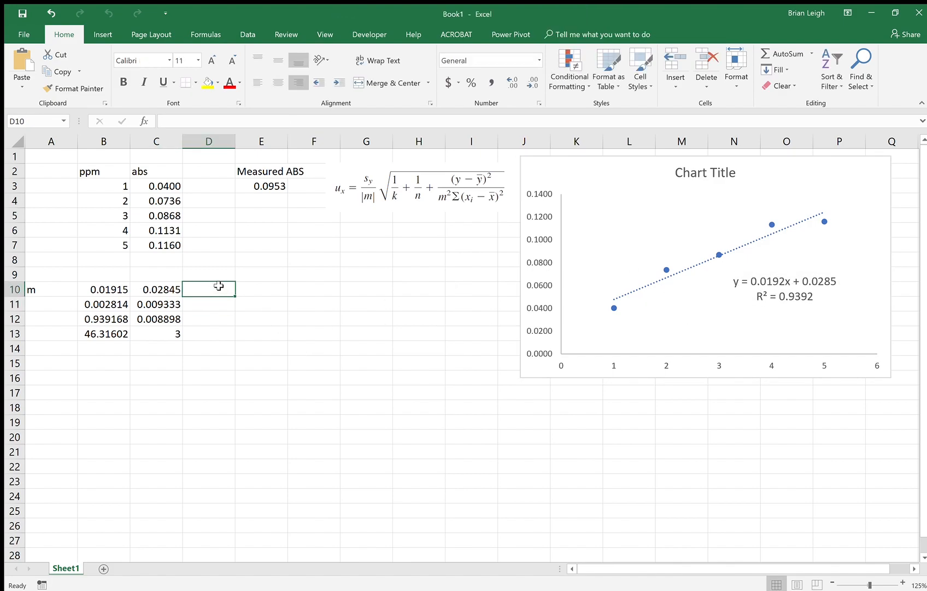
text(b)
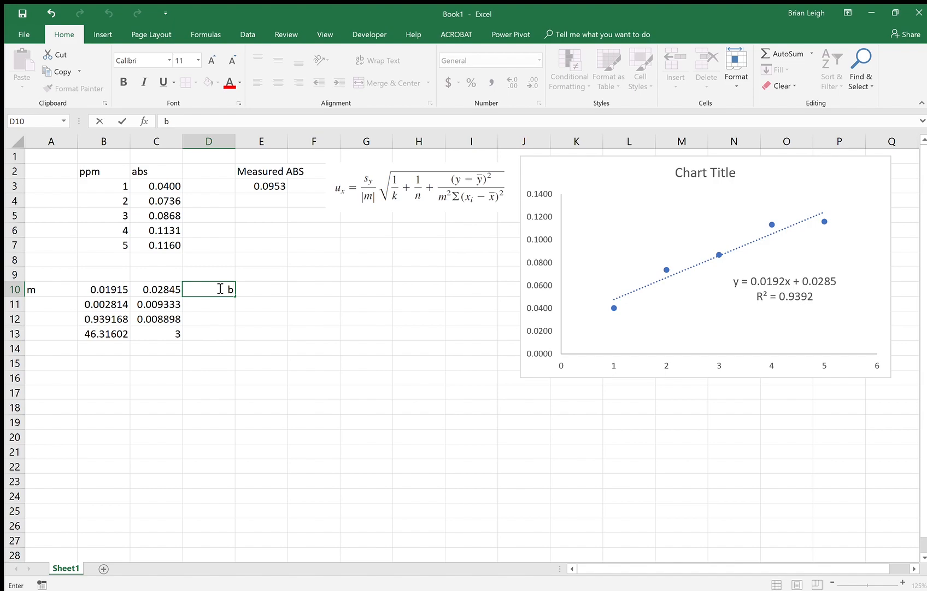
click(246, 334)
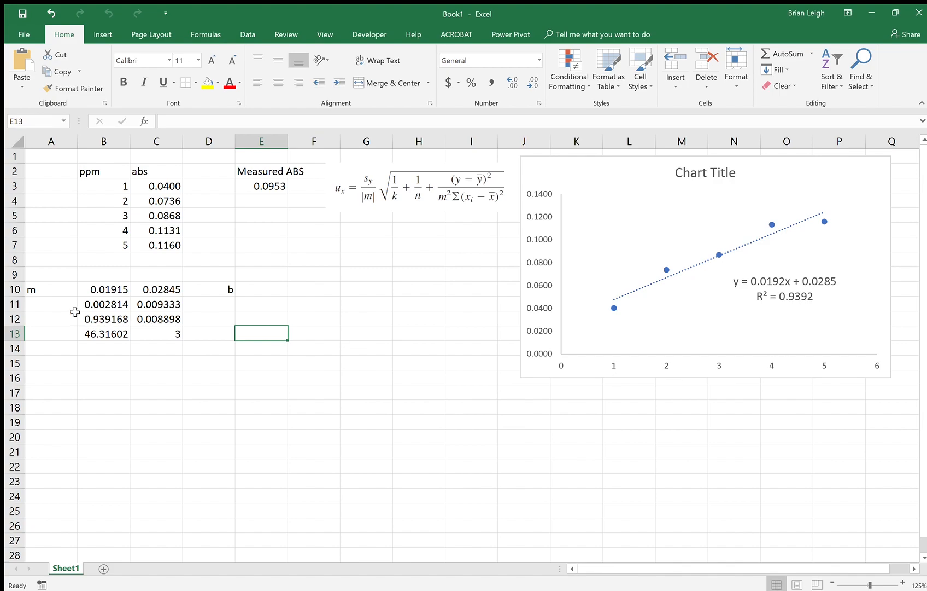
- Label the slope's uncertainty in the LINEST output by entering "Um" in cell A11
click(54, 301)
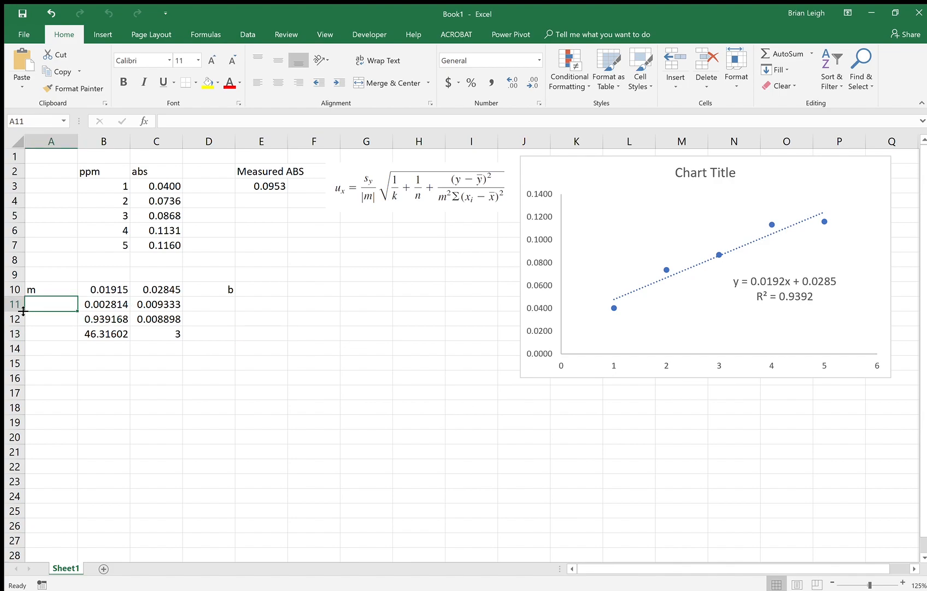
text(Um)
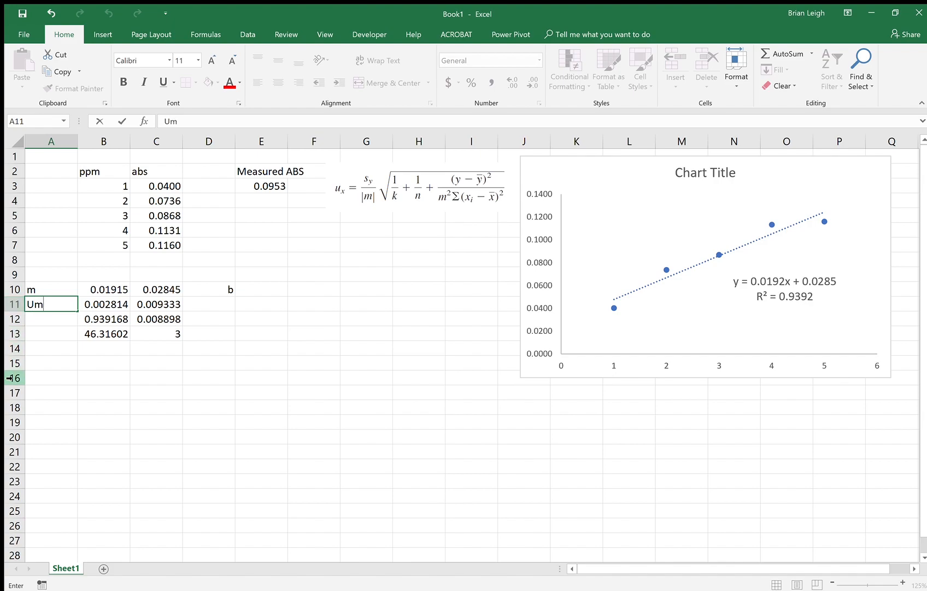
click(116, 343)
click(115, 304)
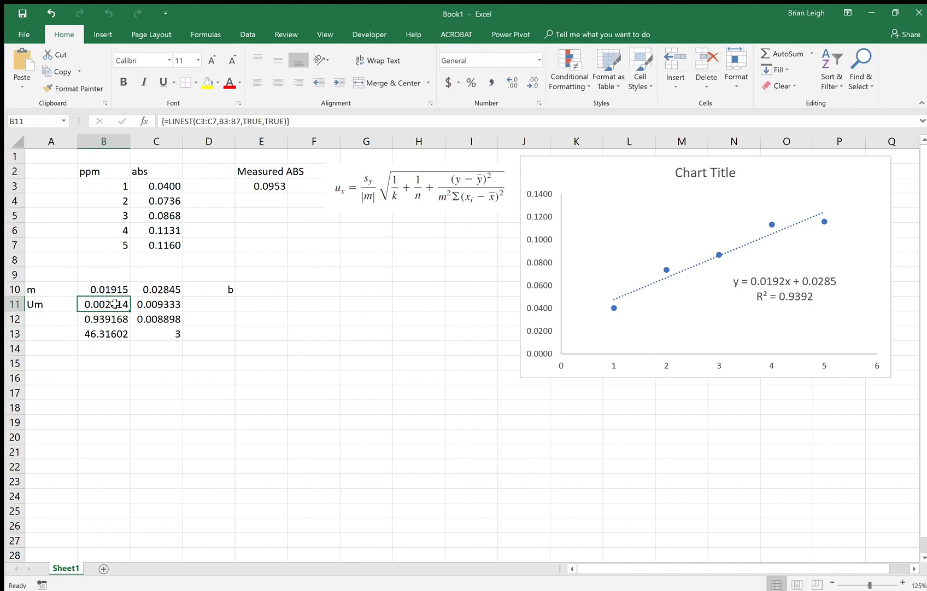
click(103, 290)
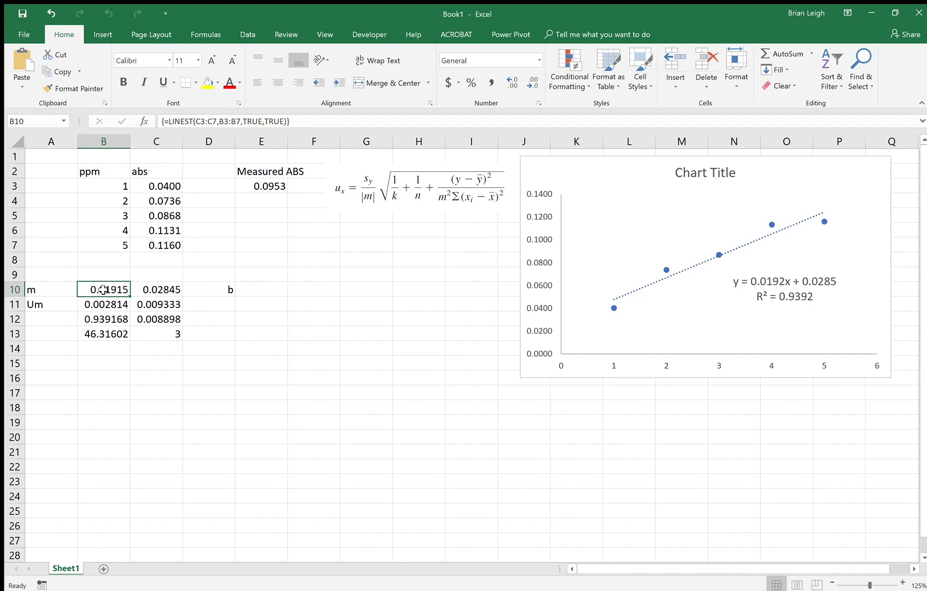
- Label the intercept's uncertainty by entering "Ub" in cell D11, and review the uncertainty values in B11:C11
click(213, 305)
text(u)
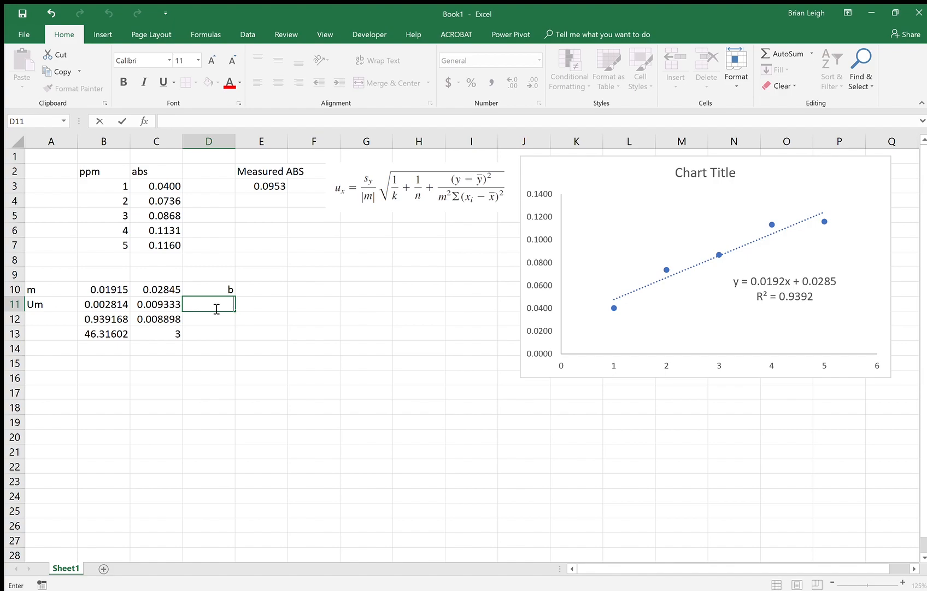
text(b)
click(163, 291)
key(Down)
mouse_move(169, 289)
mouse_down()
mouse_move(170, 305)
mouse_move(138, 304)
mouse_up()
click(166, 307)
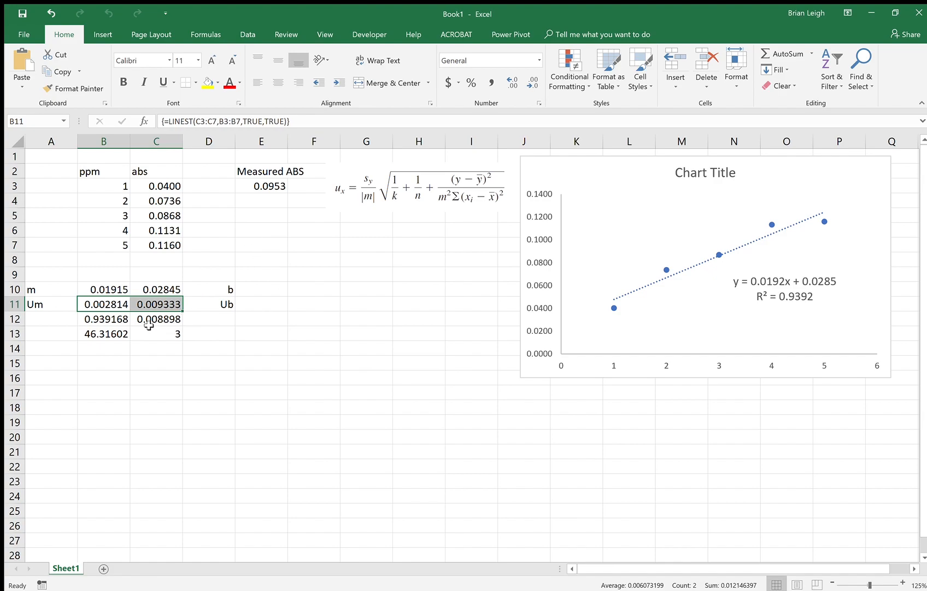
click(120, 322)
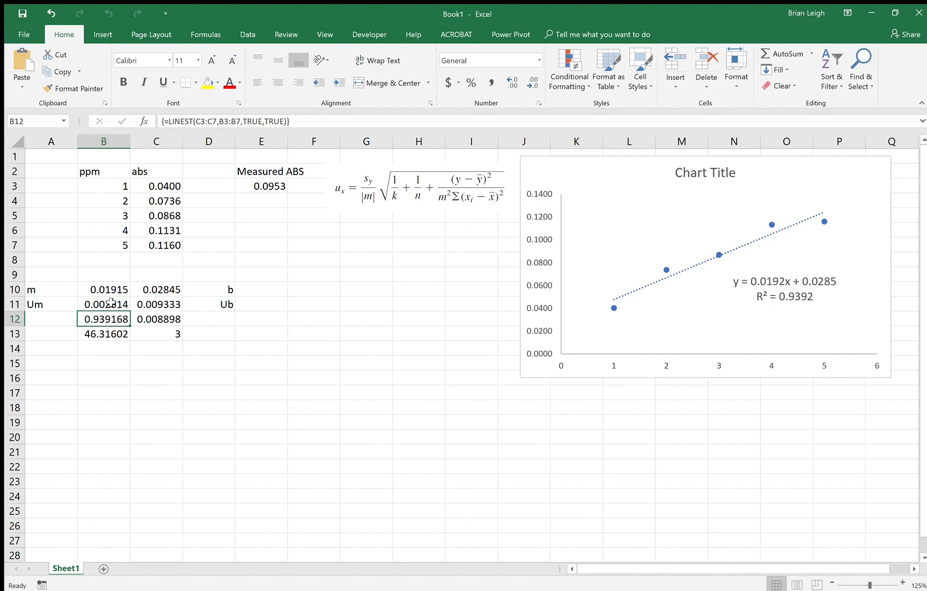
drag(111, 304, 158, 304)
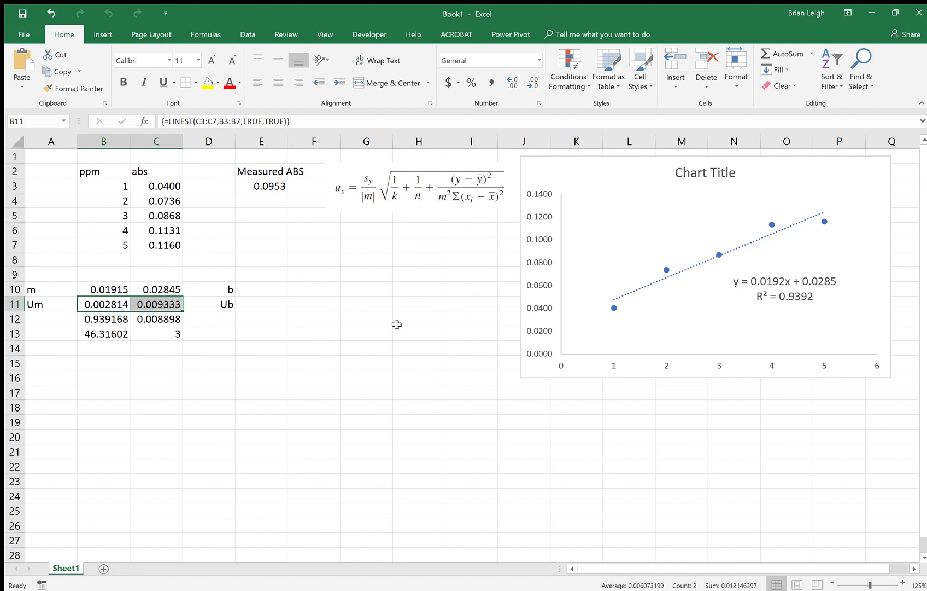
click(160, 392)
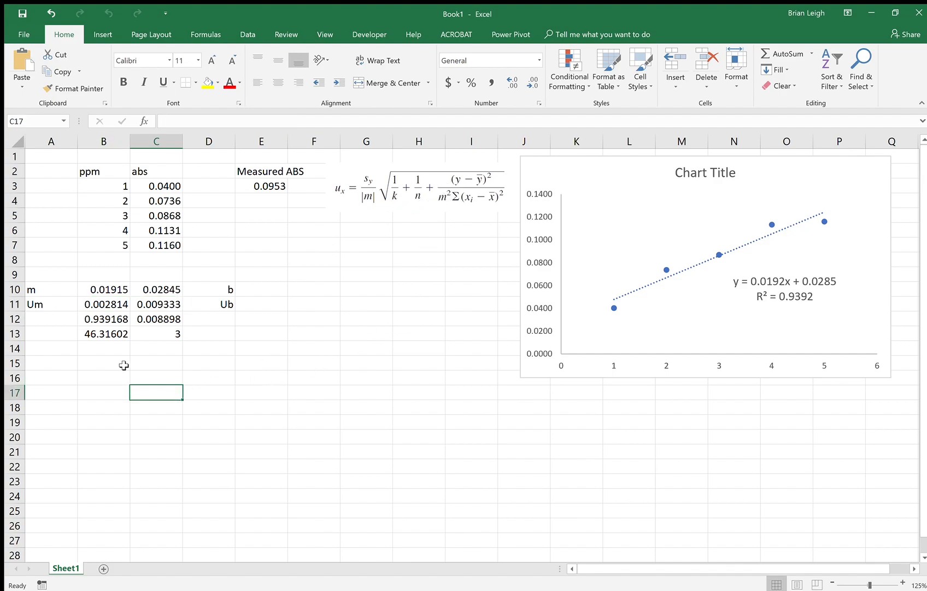
- Label the coefficient of determination by entering "R2" in cell A12, and compare it with the chart's R² value
click(57, 321)
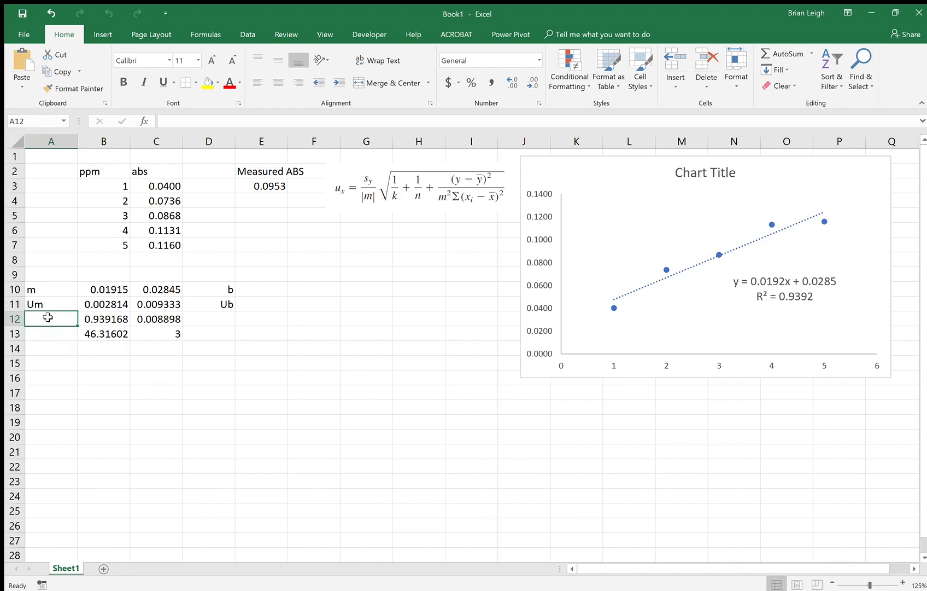
text(R2)
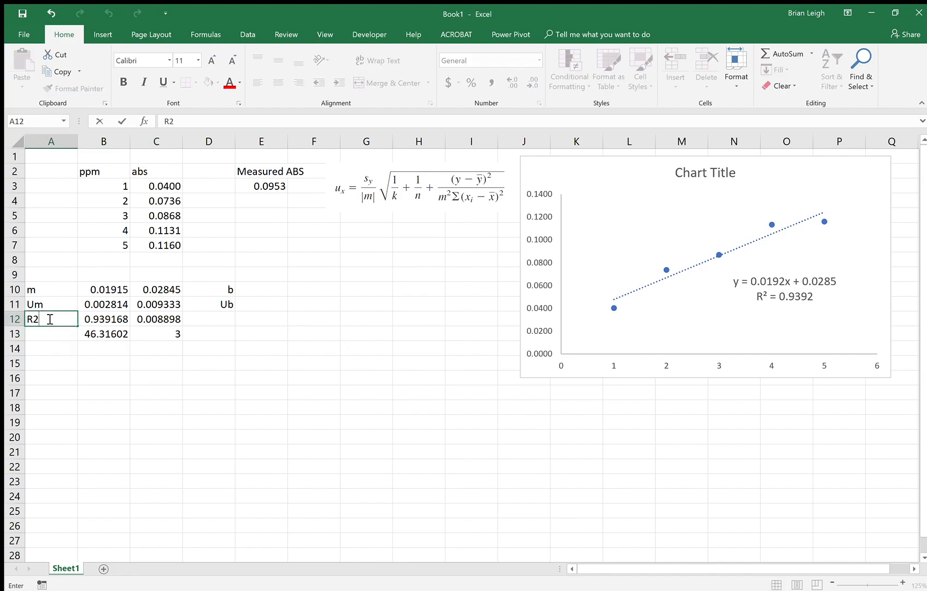
click(788, 313)
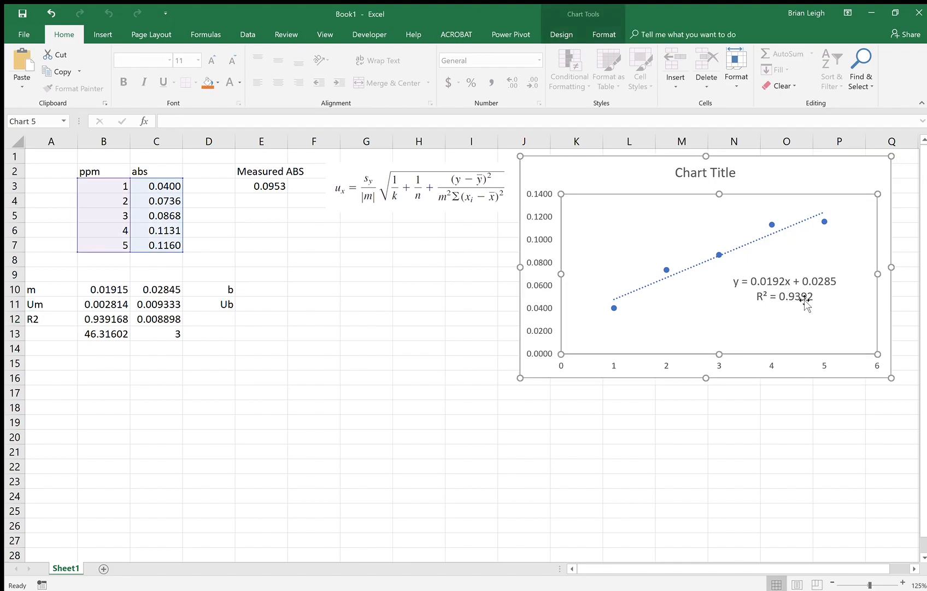
click(204, 376)
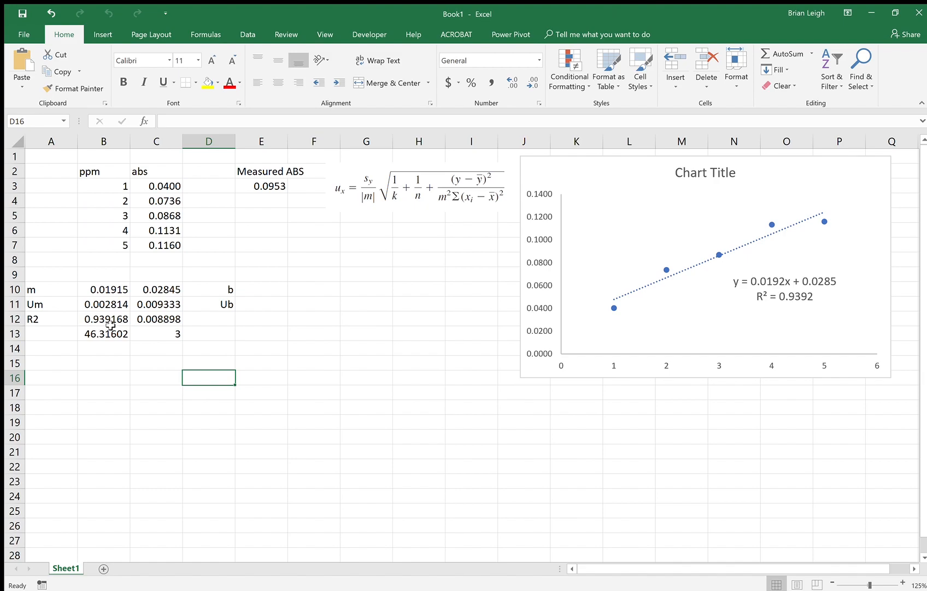
- Label the standard error of y by entering "Sy" in cell D12, and review the absorbance values in C3:C7
click(224, 323)
text(Sy)
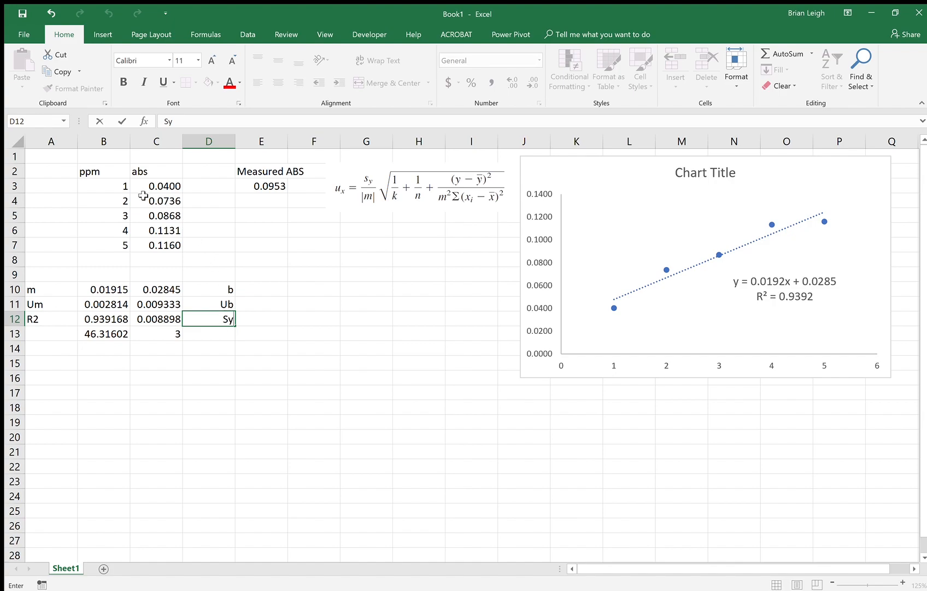
drag(165, 187, 170, 249)
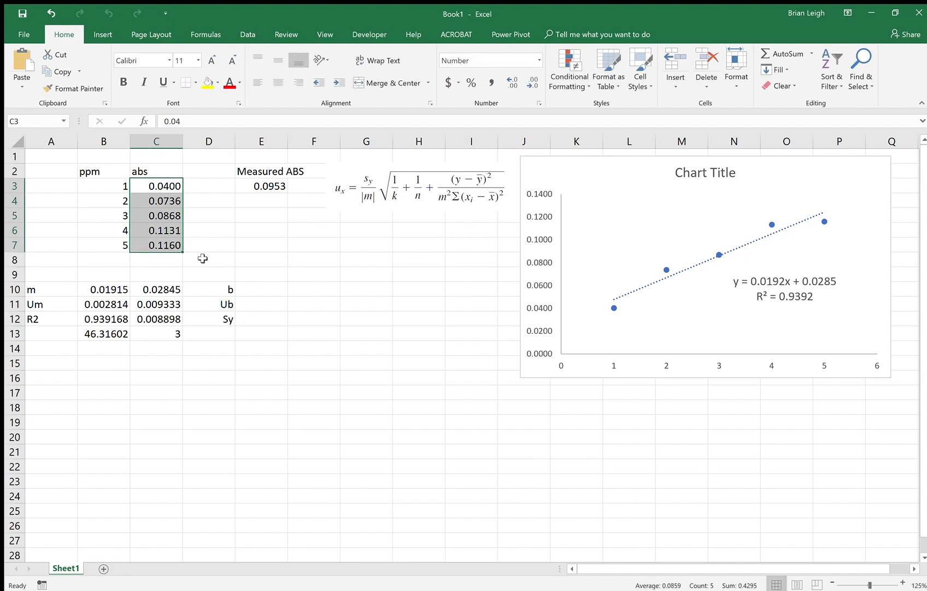
click(248, 260)
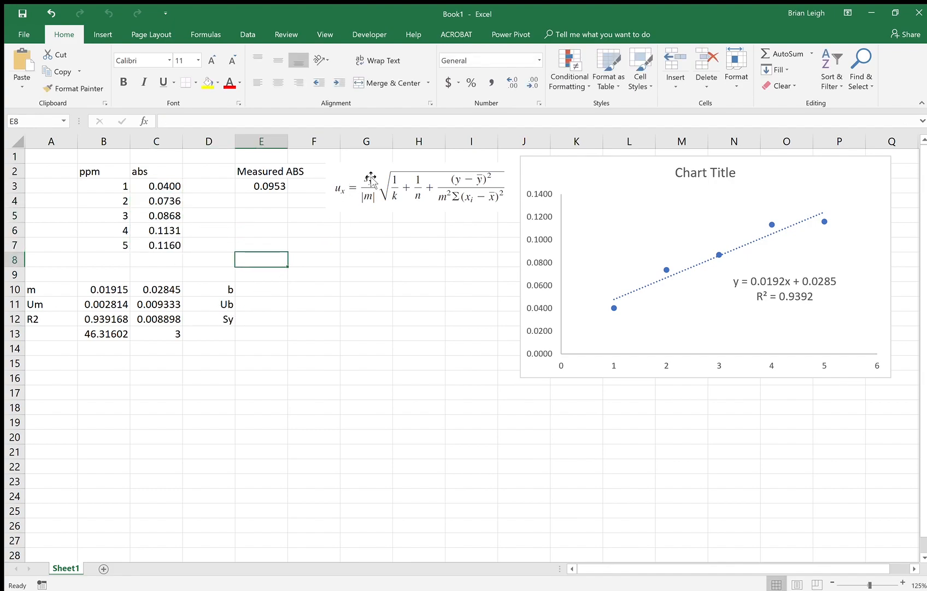
- Label the last LINEST row by entering "F" in cell A13 and "dF" for the degrees of freedom in D13
click(65, 329)
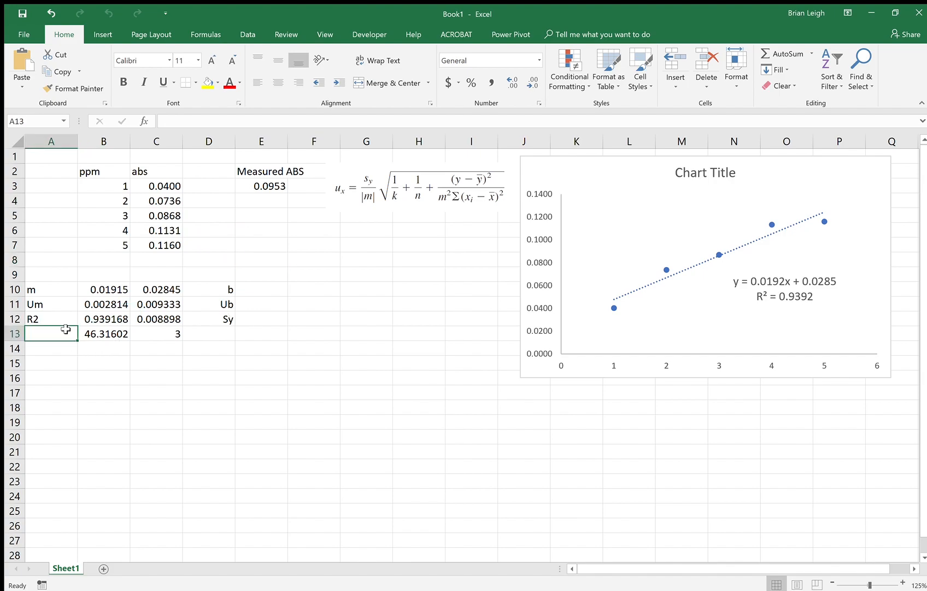
text(F)
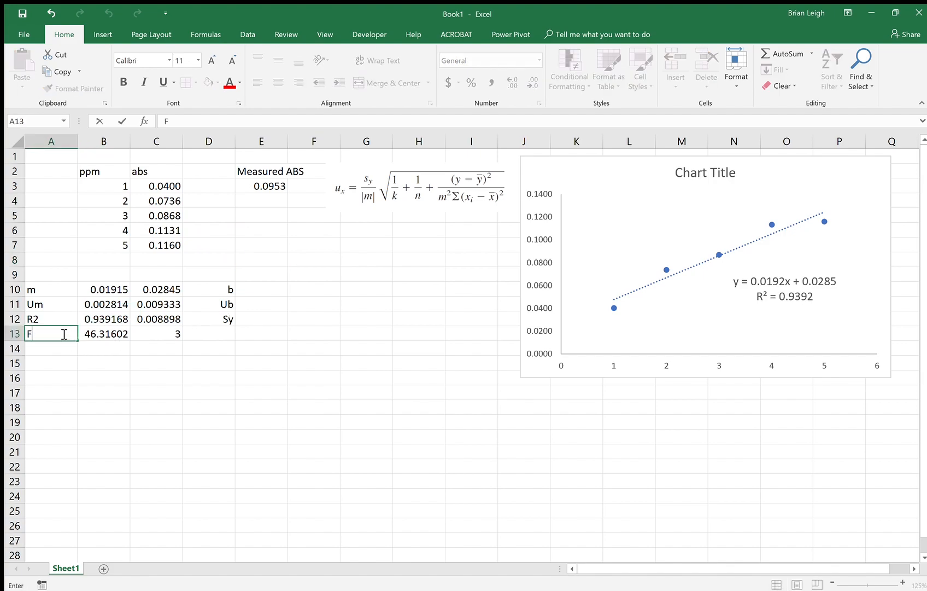
click(97, 352)
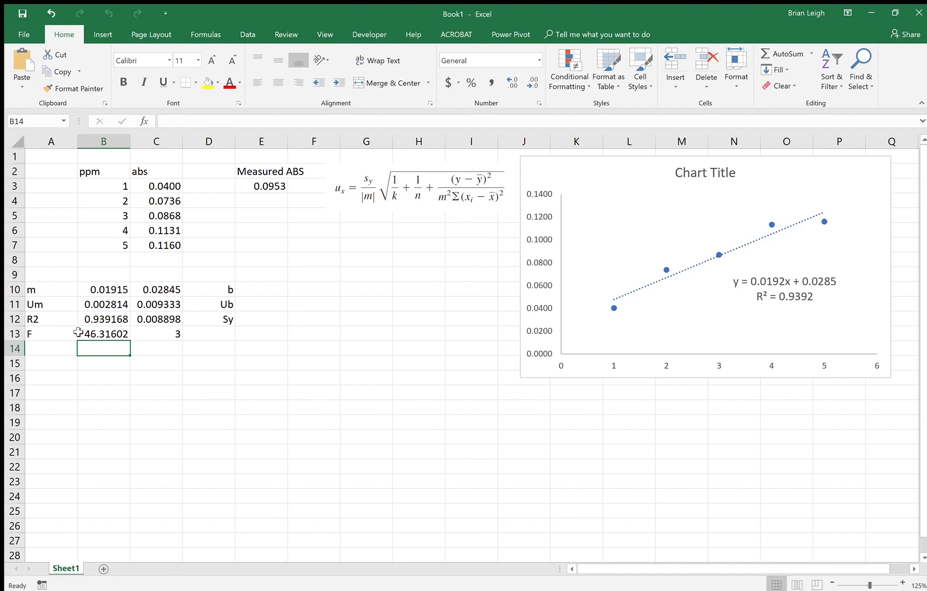
click(219, 331)
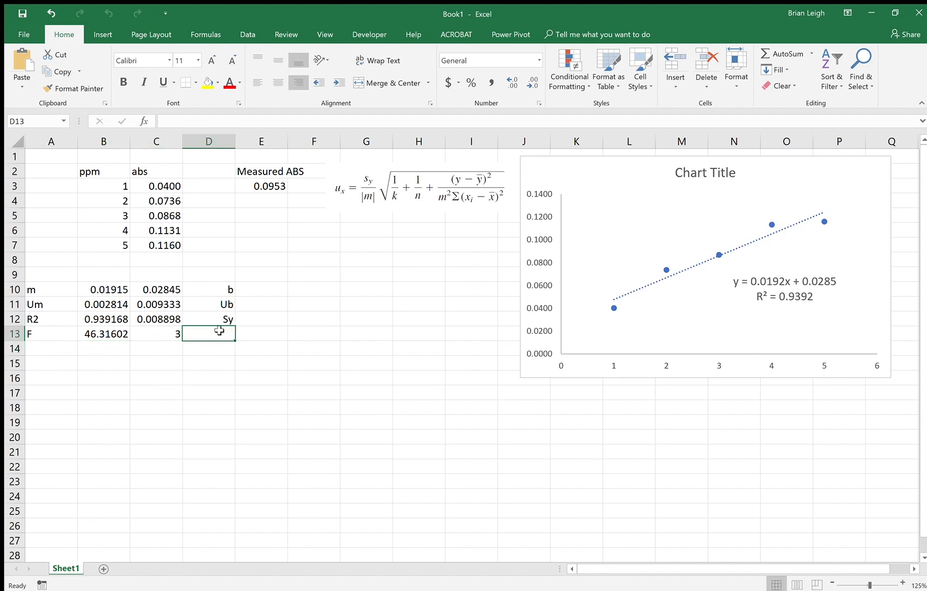
text(dF)
click(246, 377)
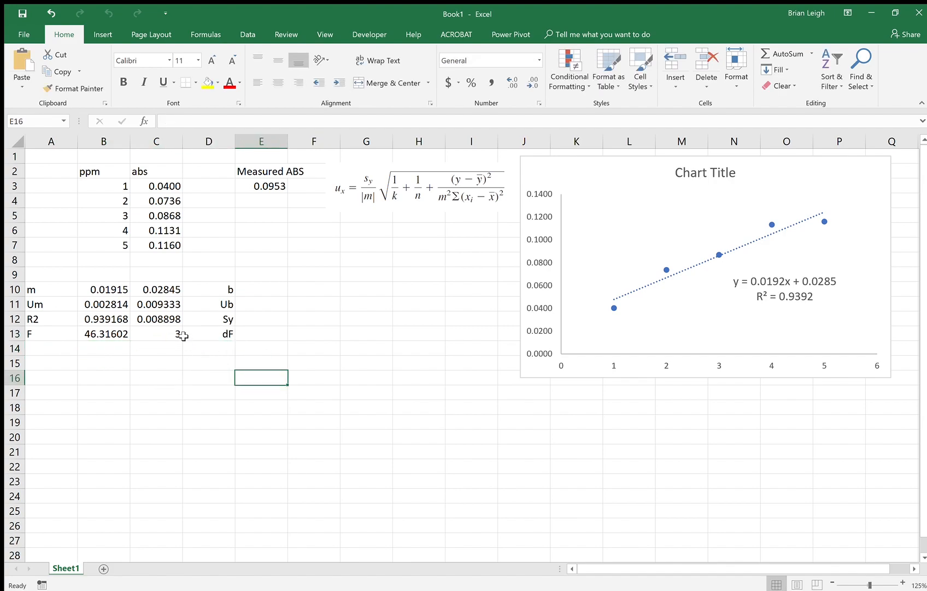